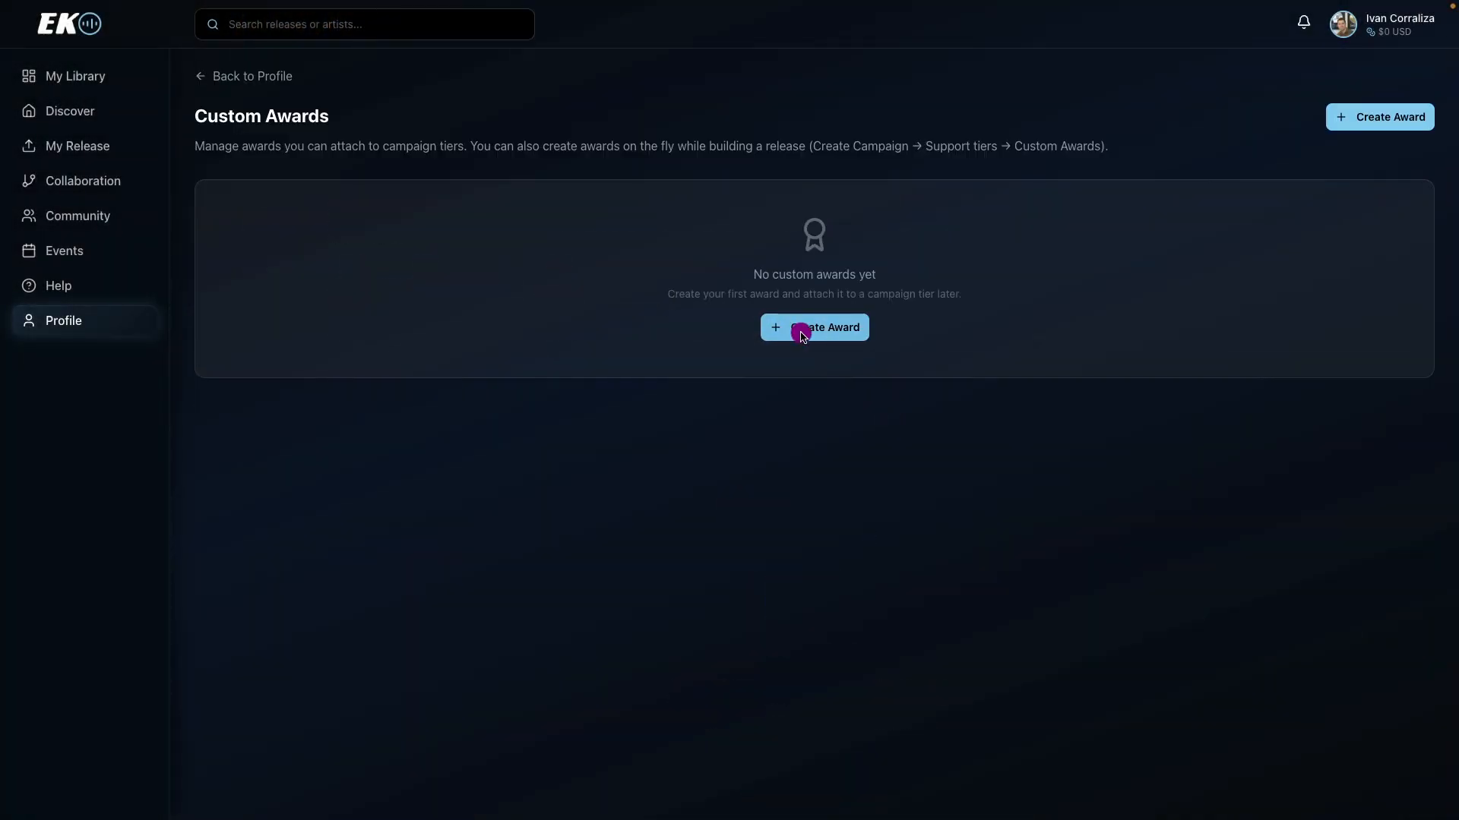
Create a custom award titled "Day ones" with the folder icon and no description.
left_click(802, 334)
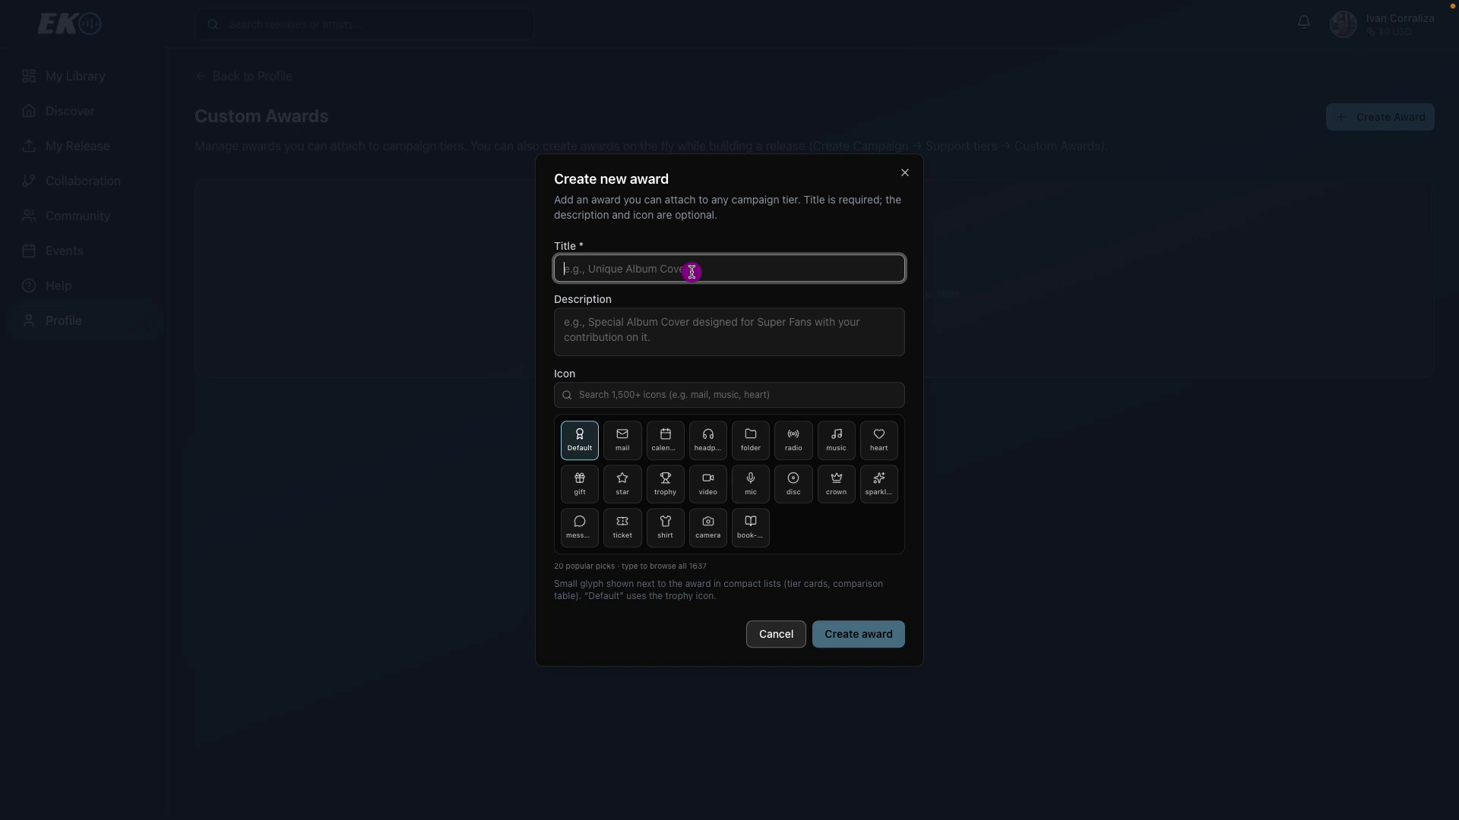
type("D")
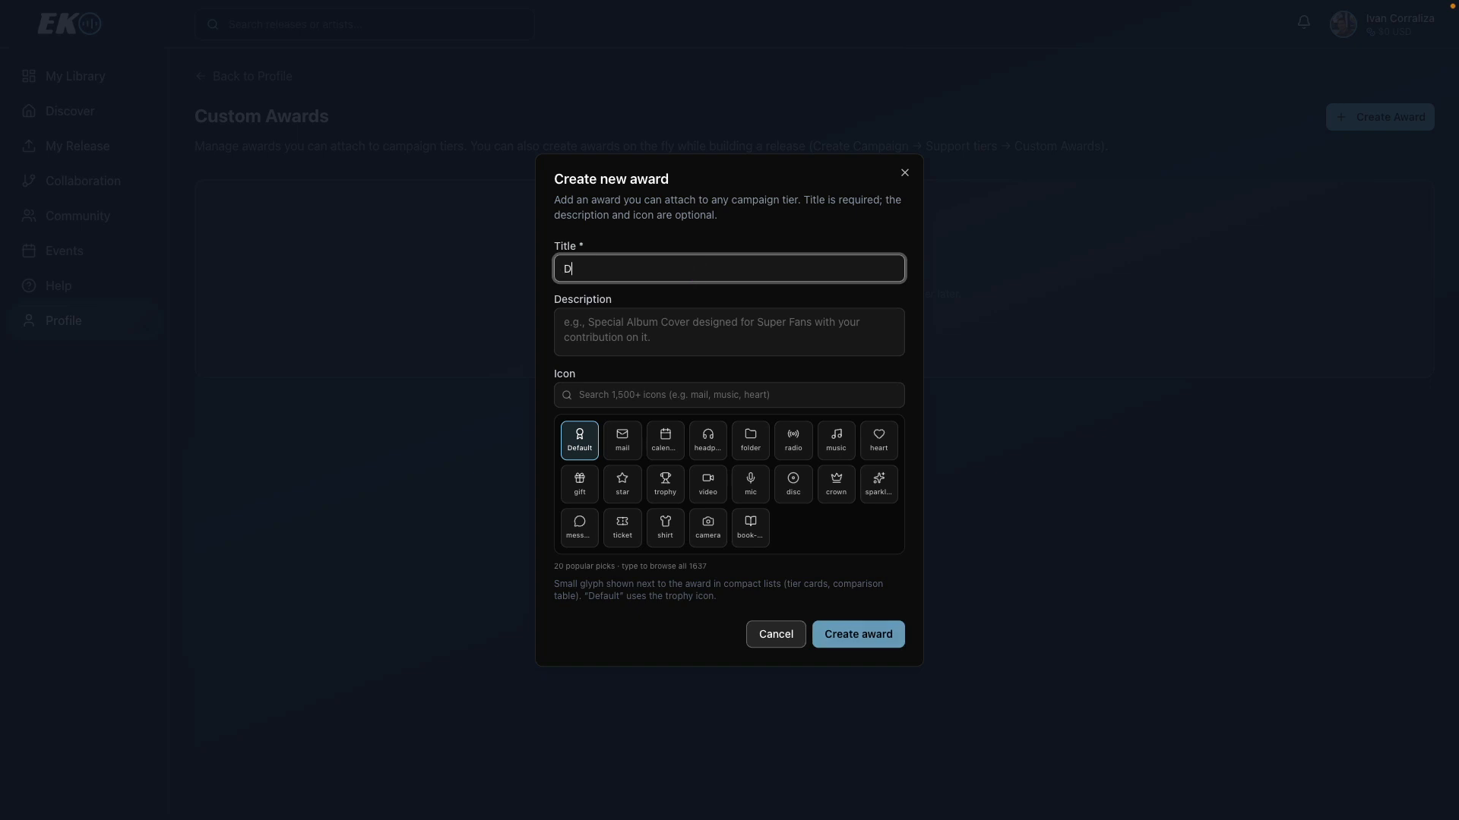
type("ays ones")
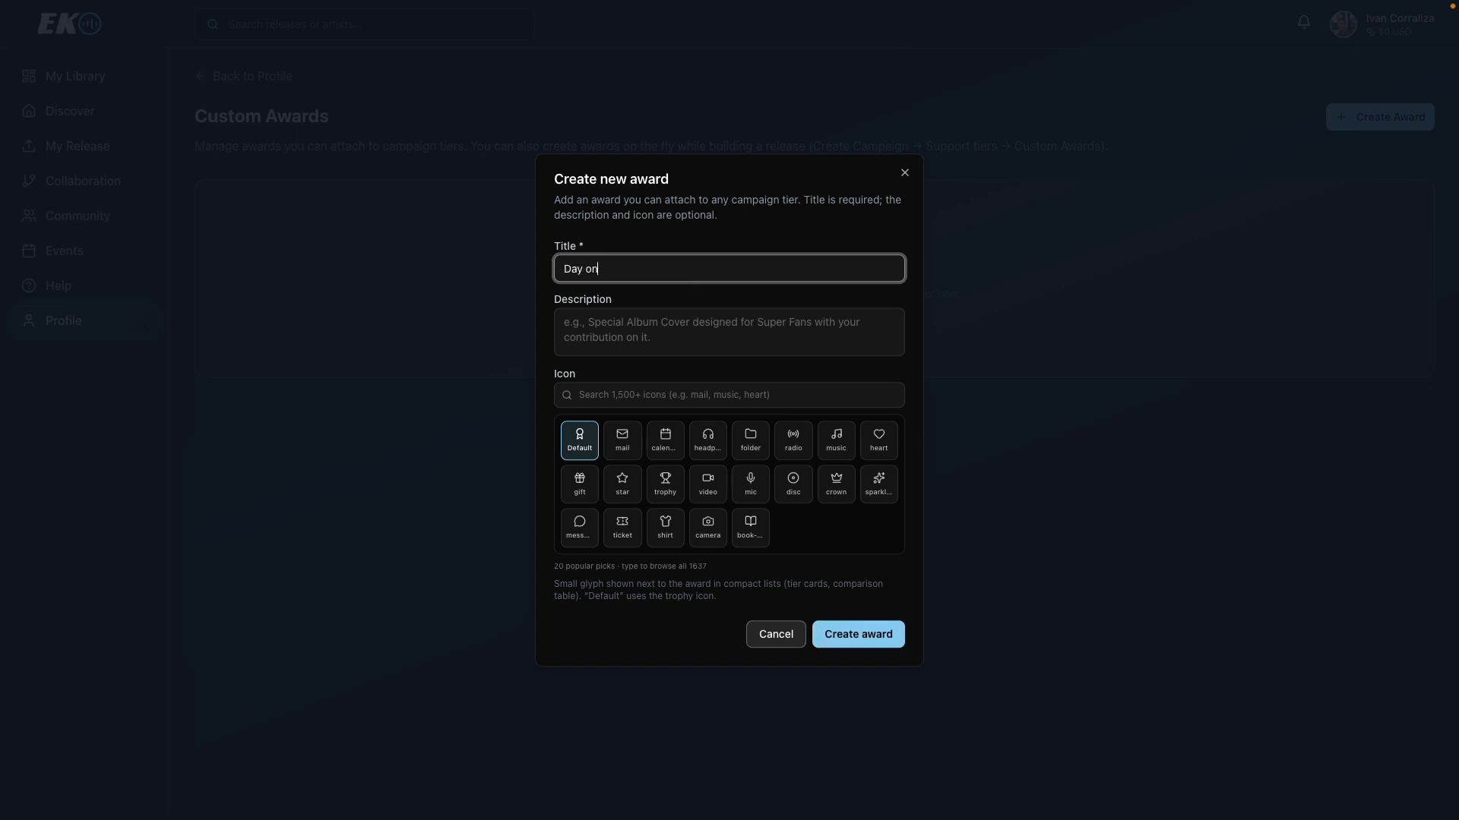
left_click(681, 317)
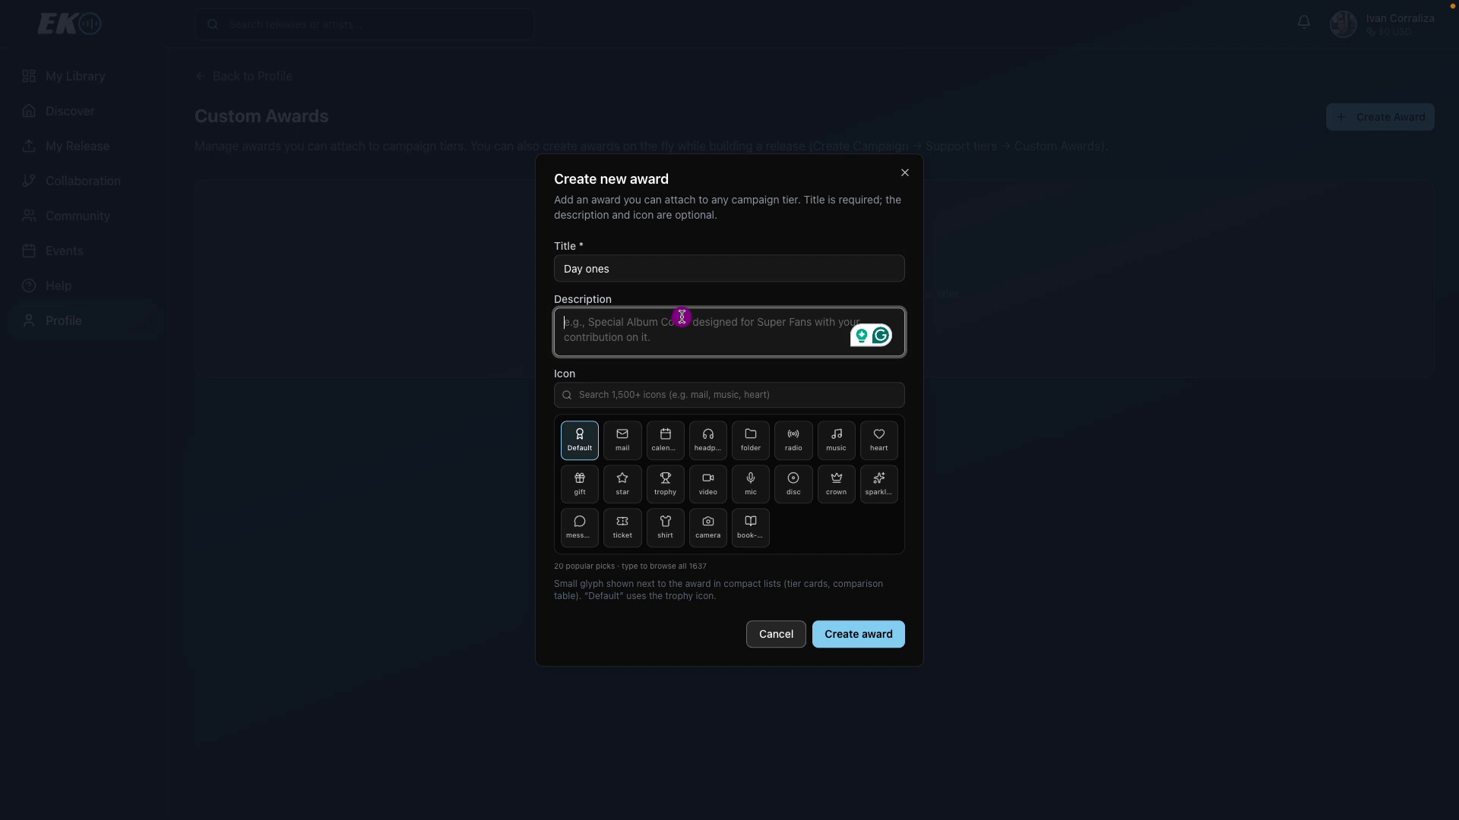
left_click(749, 438)
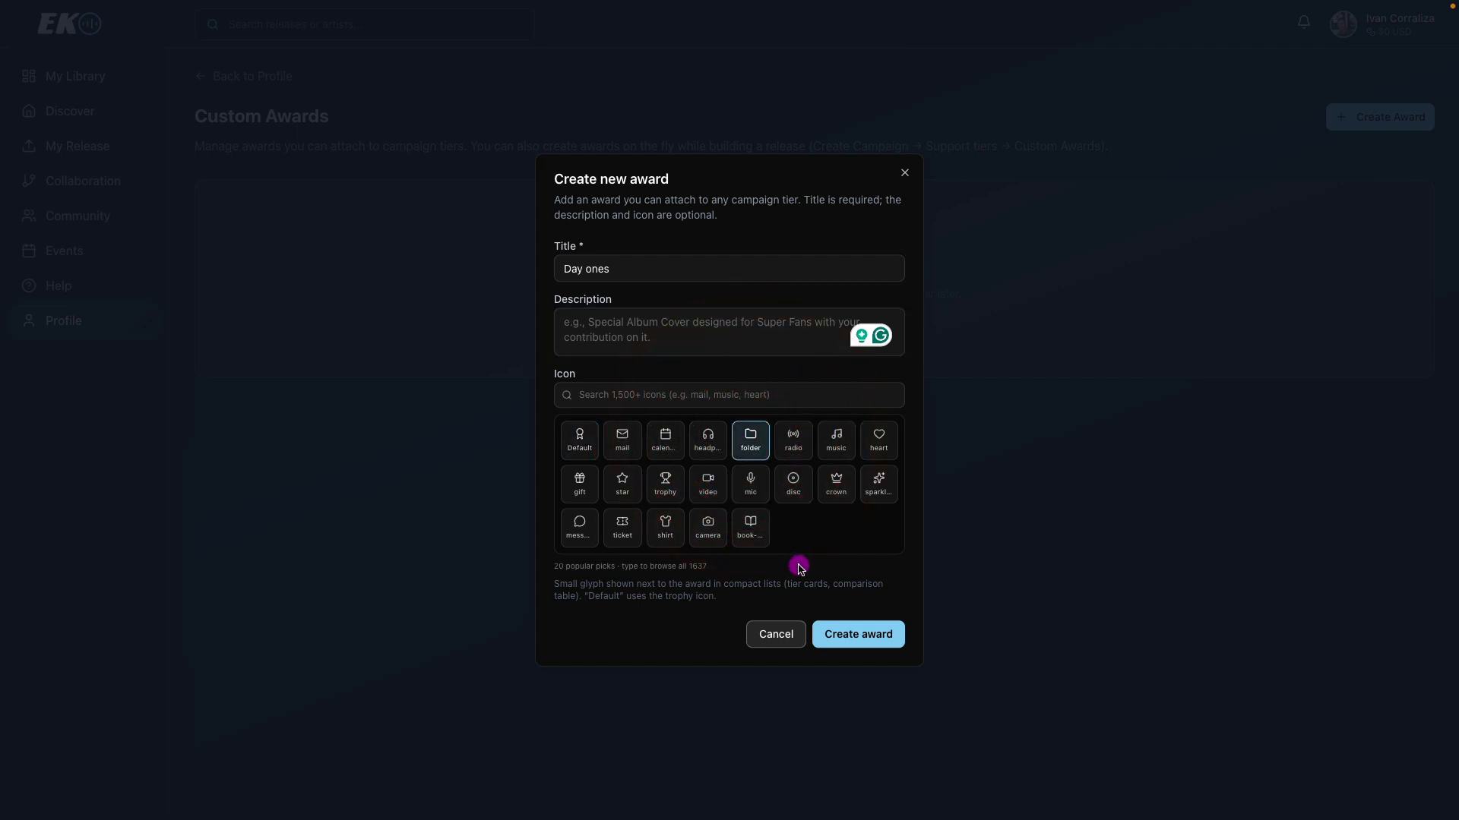
left_click(840, 633)
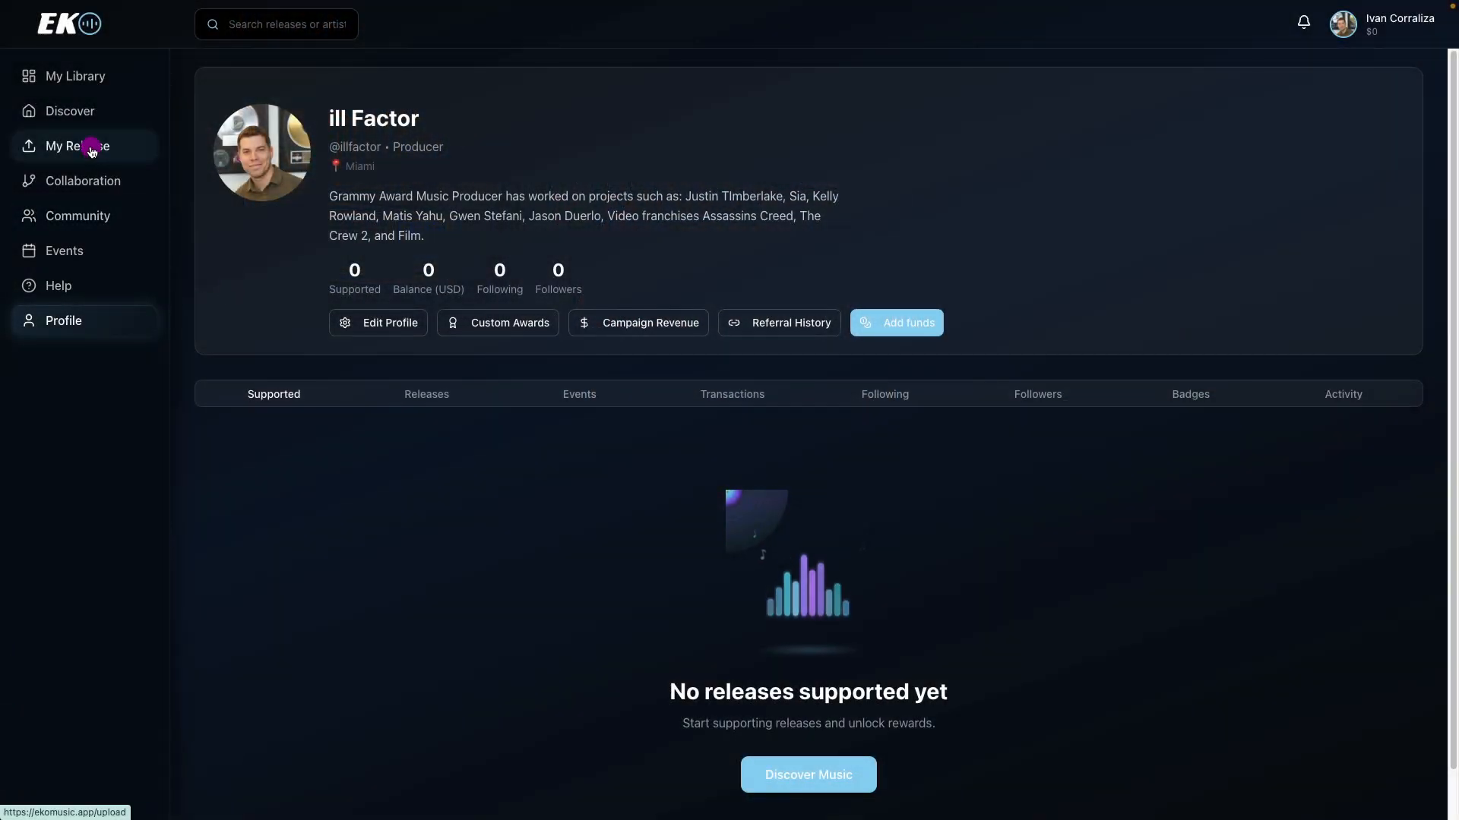
Start a new release and set its fundraising goal to 25000 USD.
left_click(92, 151)
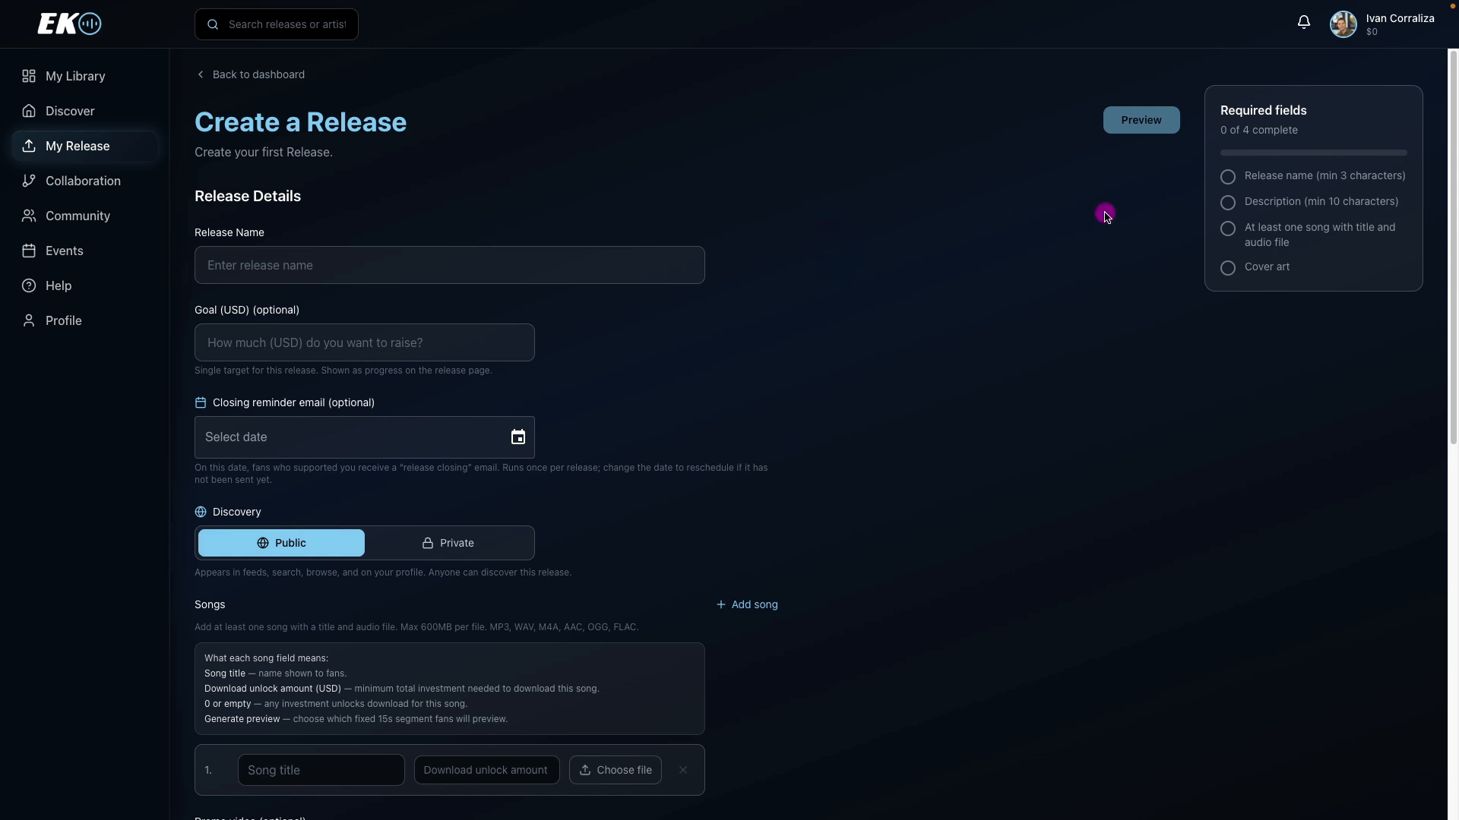
left_click(386, 271)
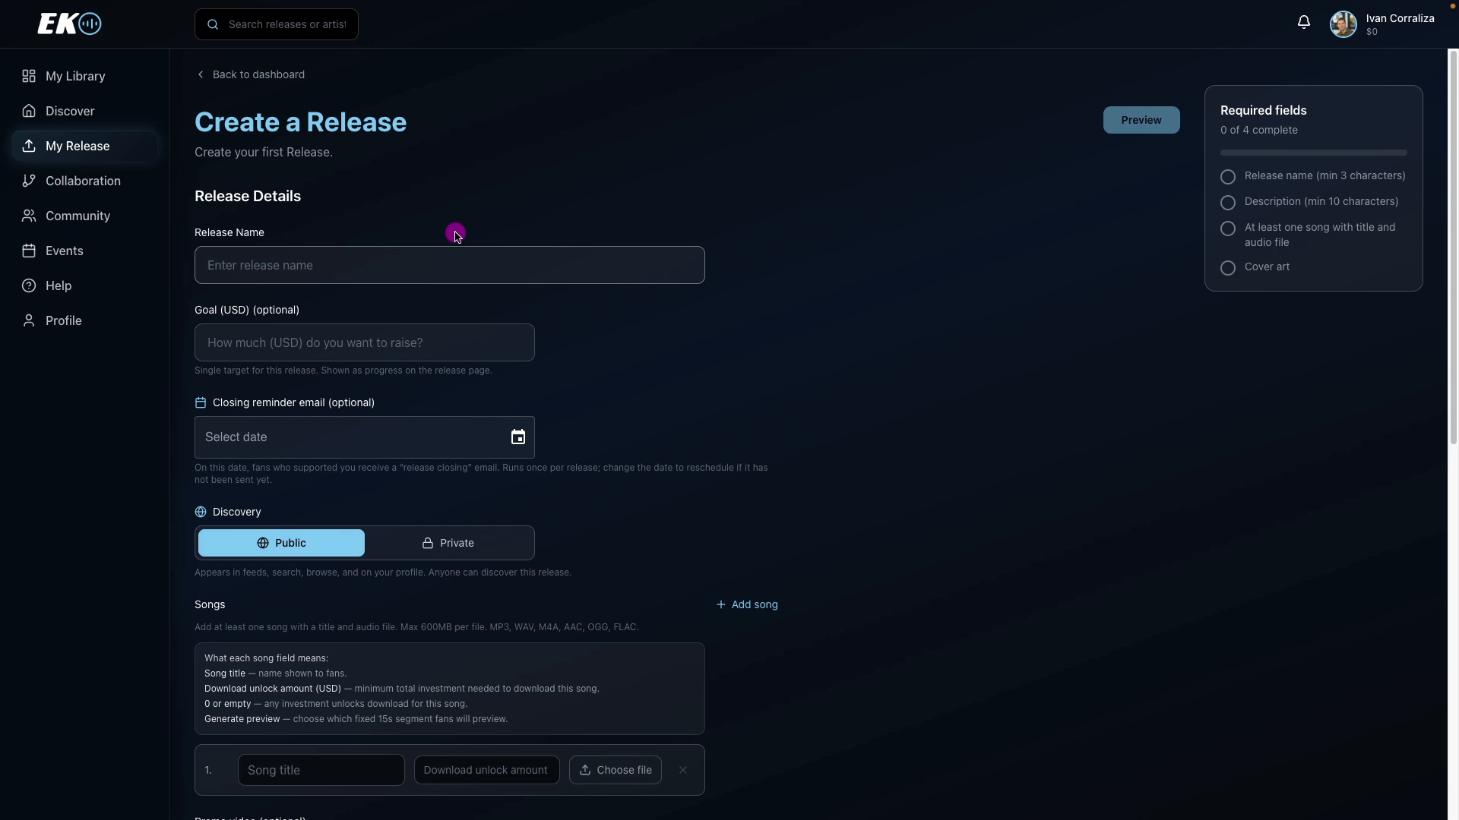
left_click(409, 345)
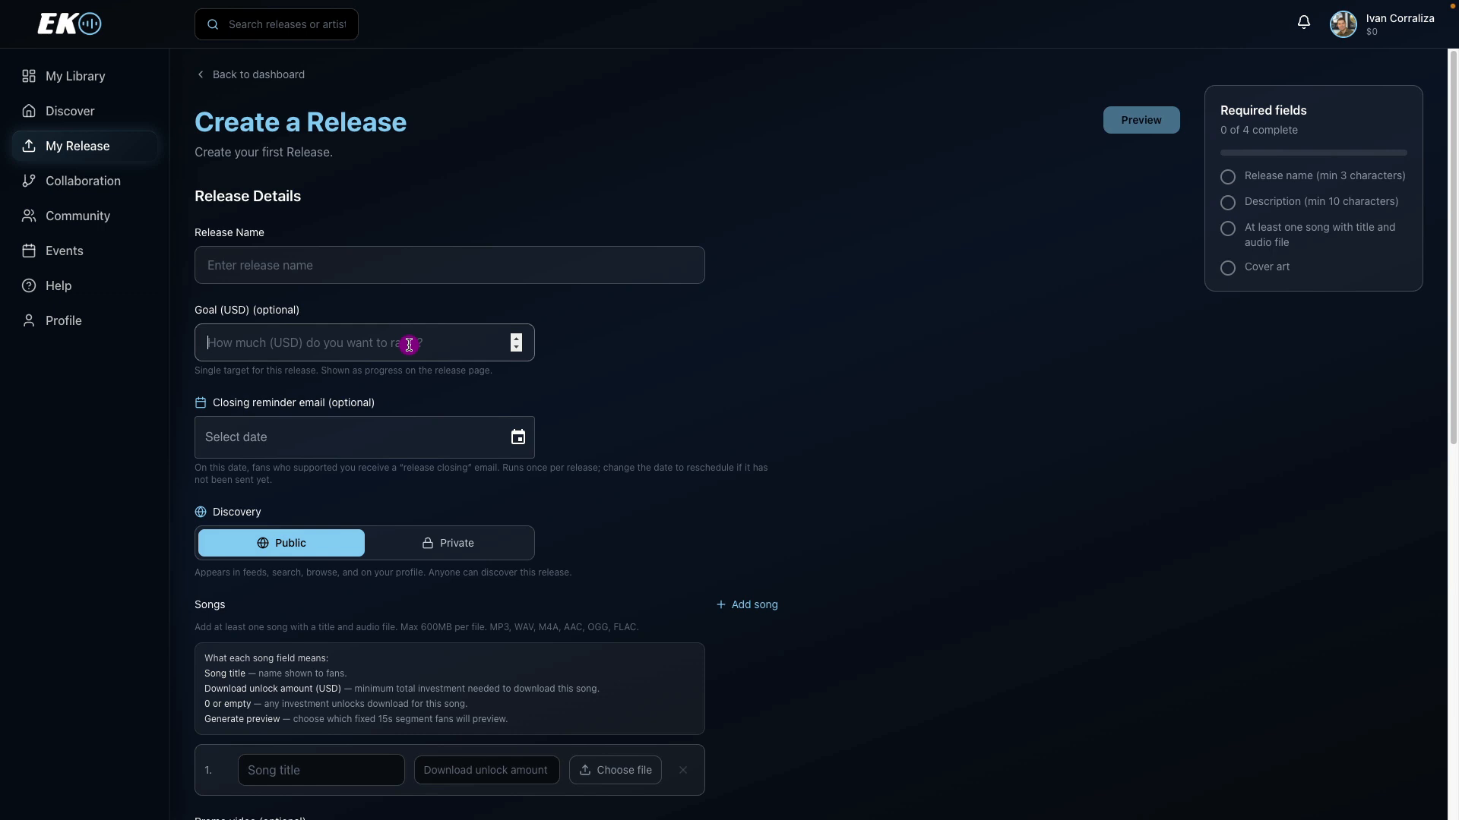
left_click(329, 342)
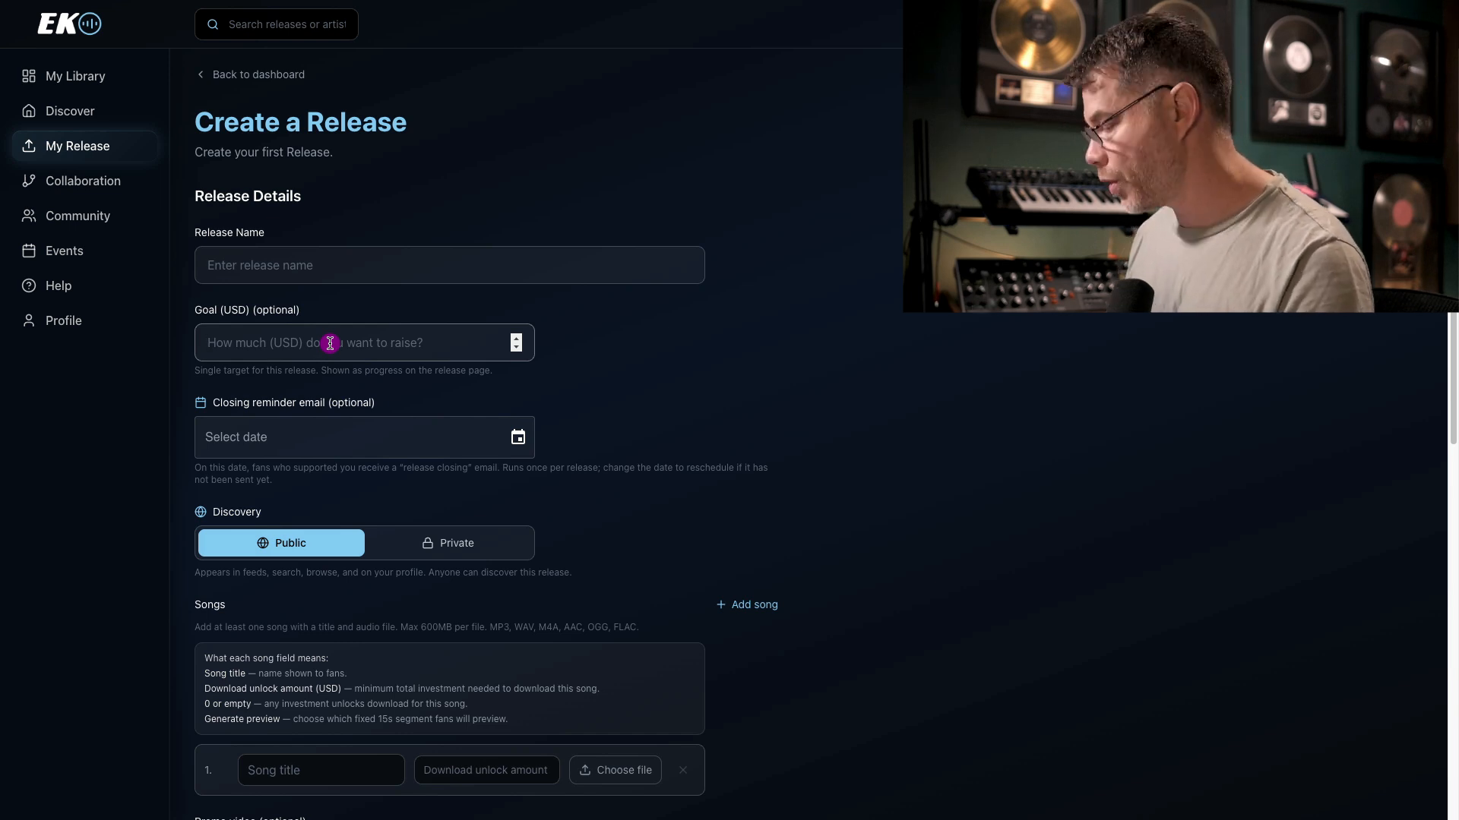
type("25")
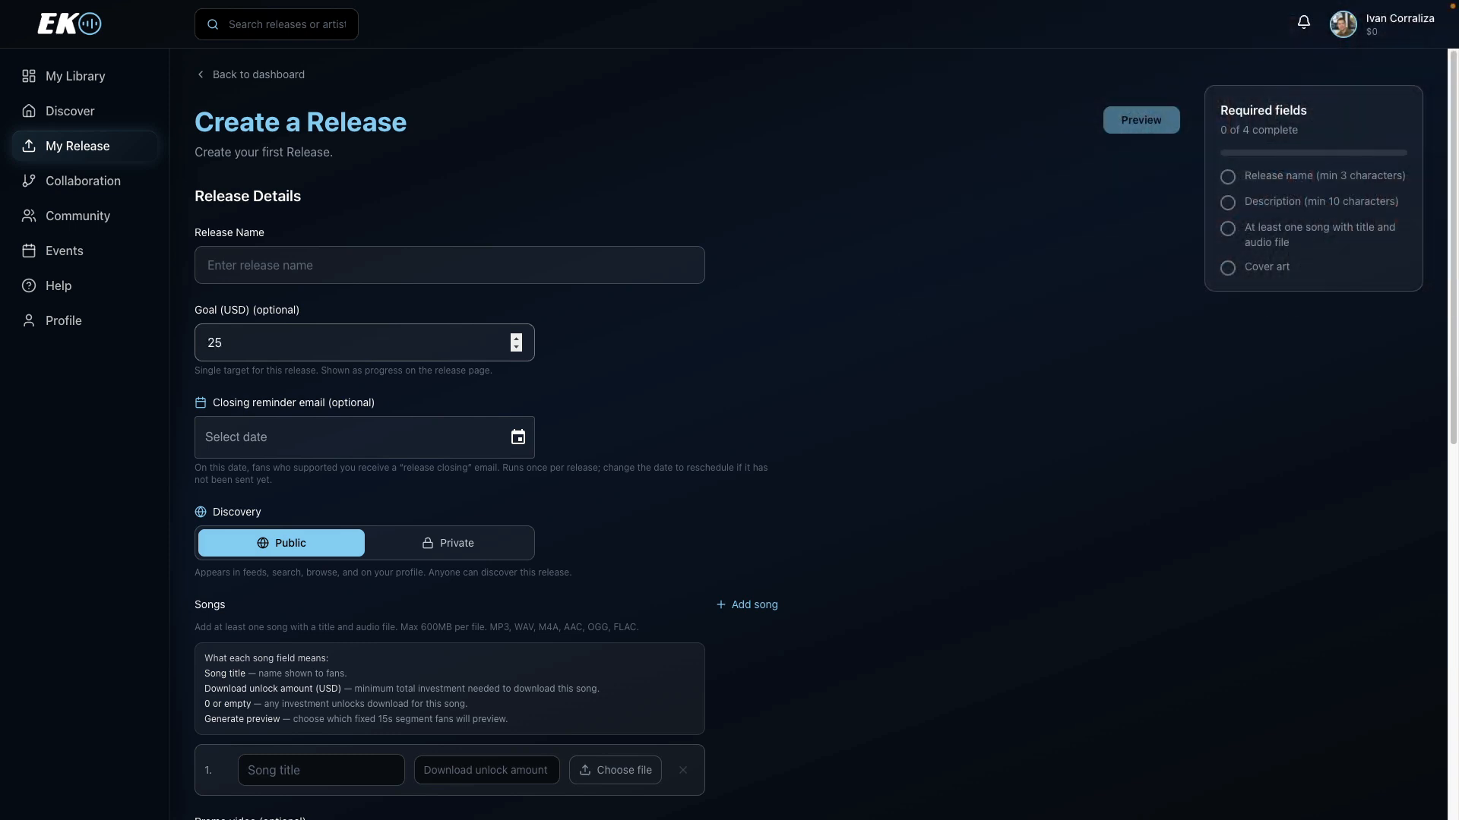
type("000")
left_click(608, 376)
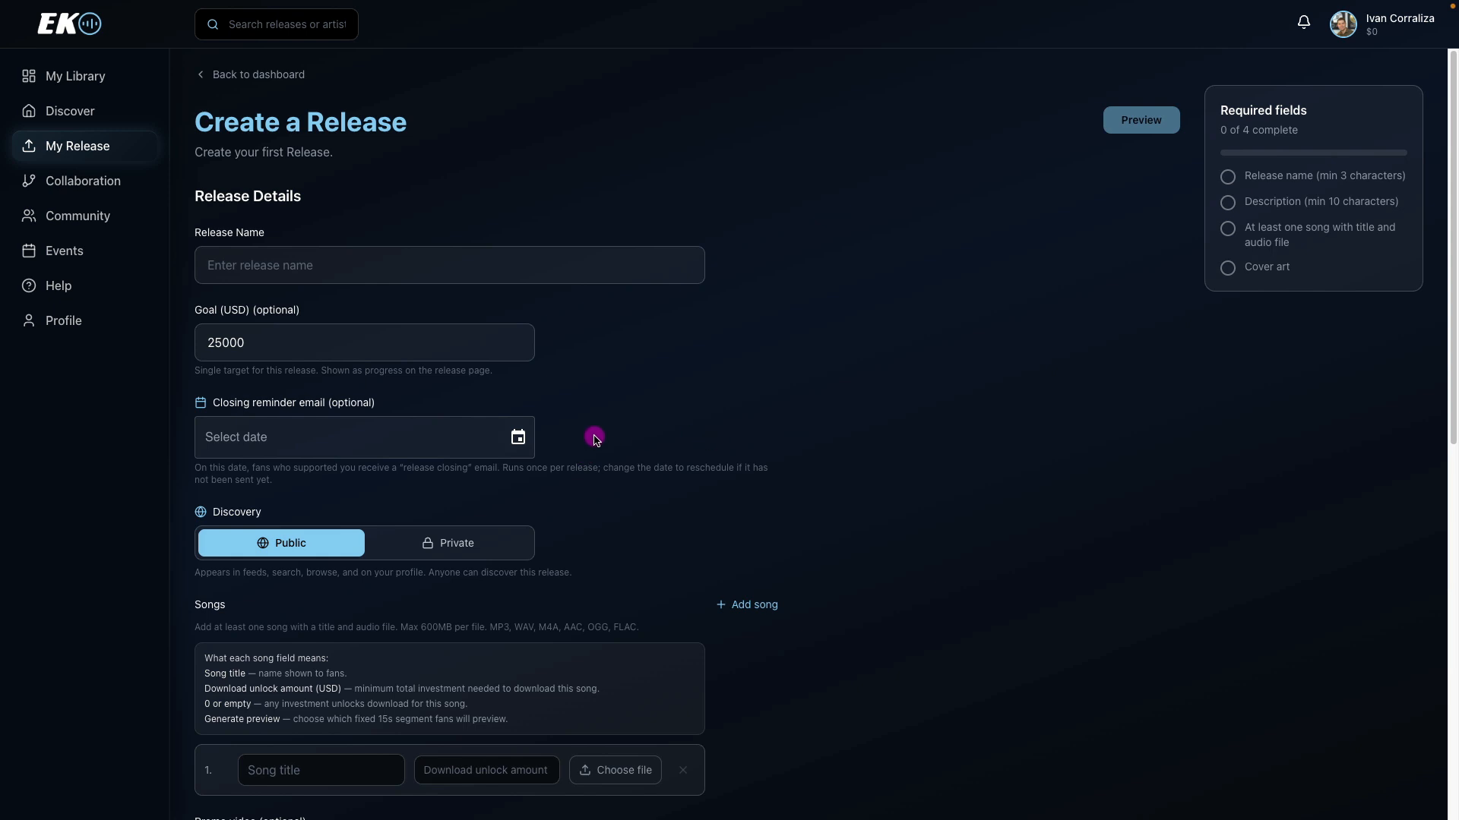
Leave the closing reminder date empty and set the release's discovery to Private.
left_click(403, 441)
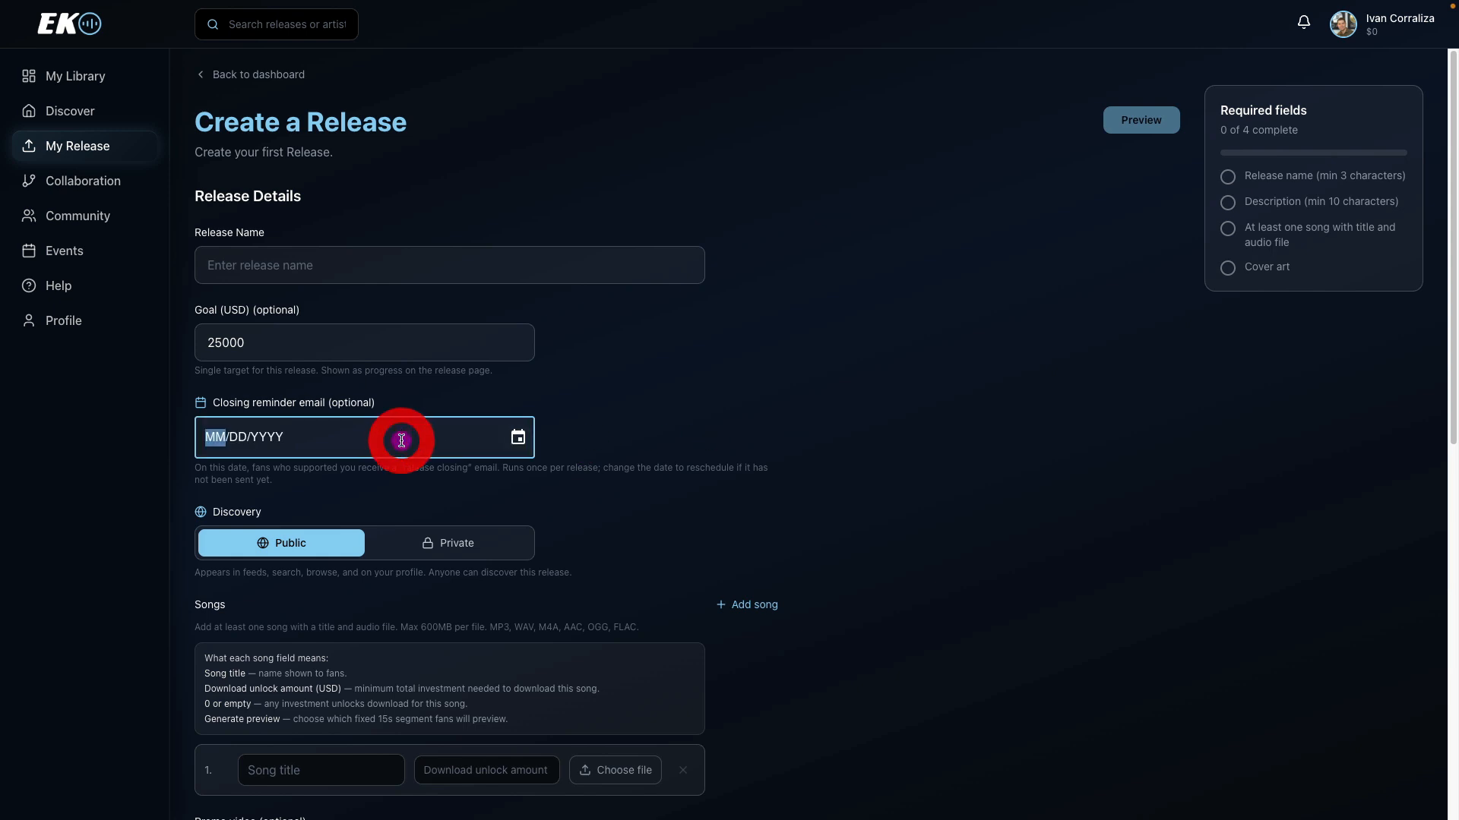
left_click(744, 384)
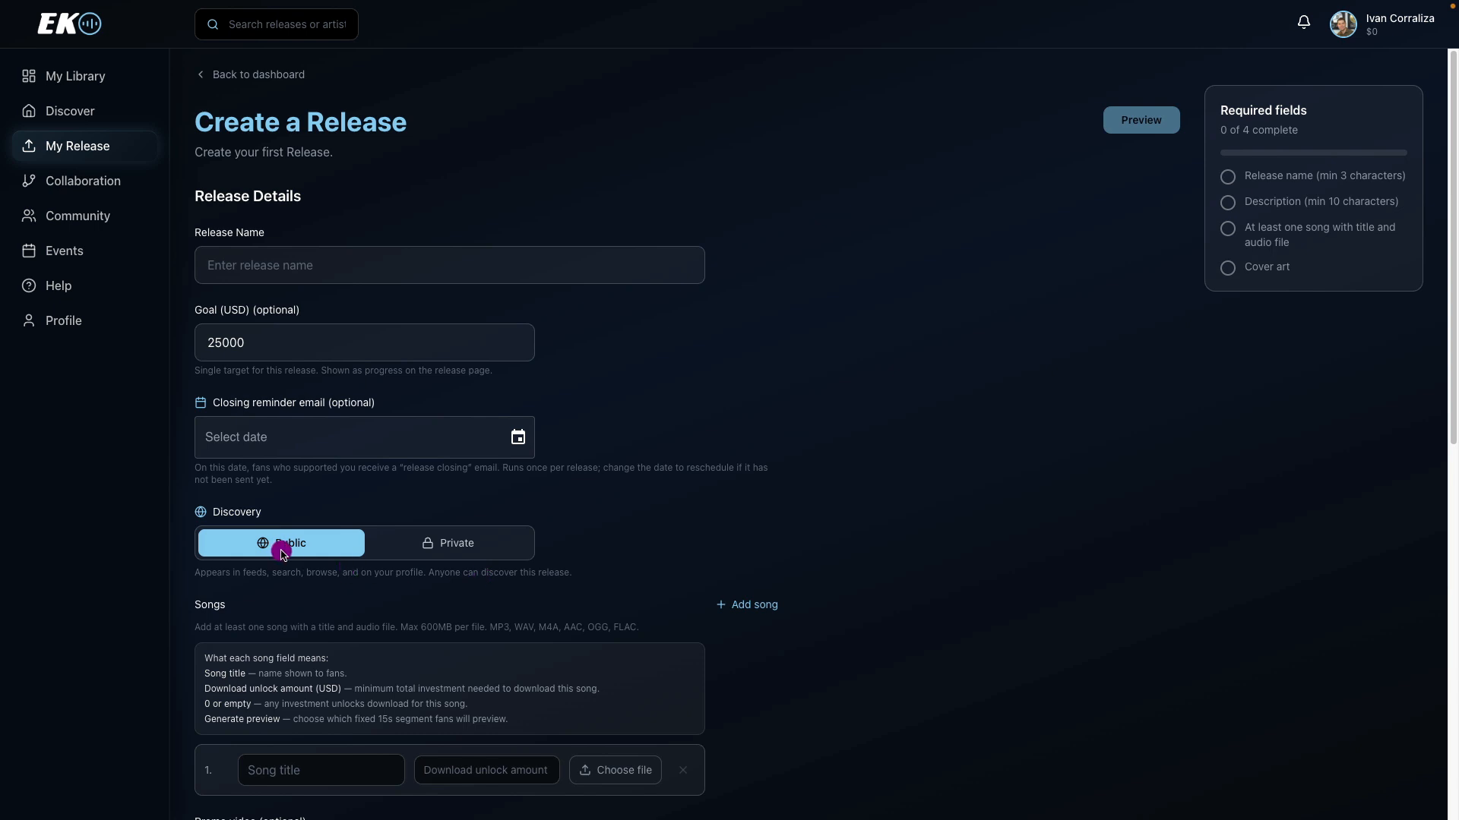
left_click(464, 549)
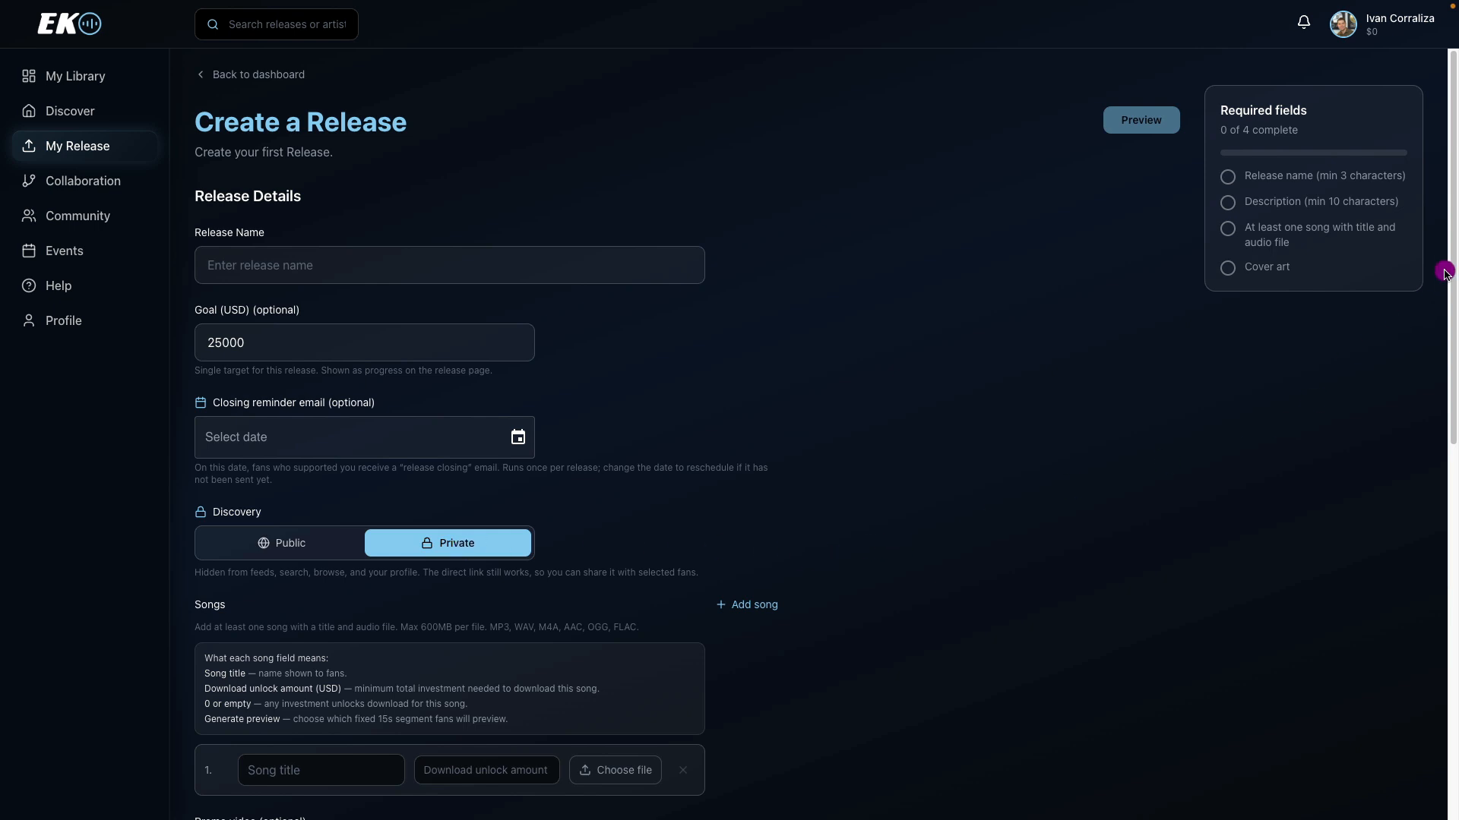
Fill in the first song as "Song 1" with a download unlock amount of 5 and the audio file XOXO TV .wav.
left_click_drag(1443, 272, 1426, 475)
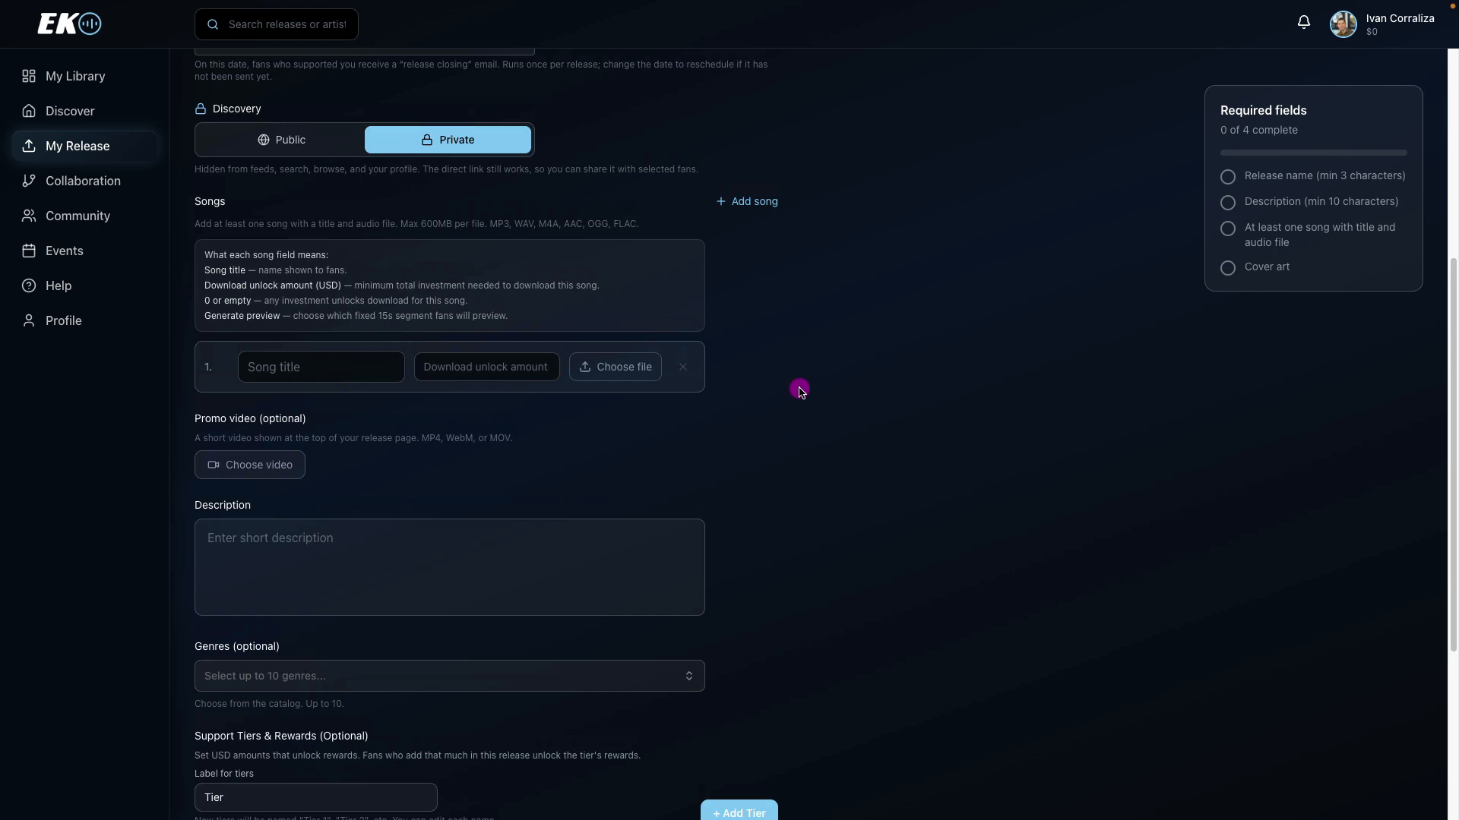
left_click(306, 369)
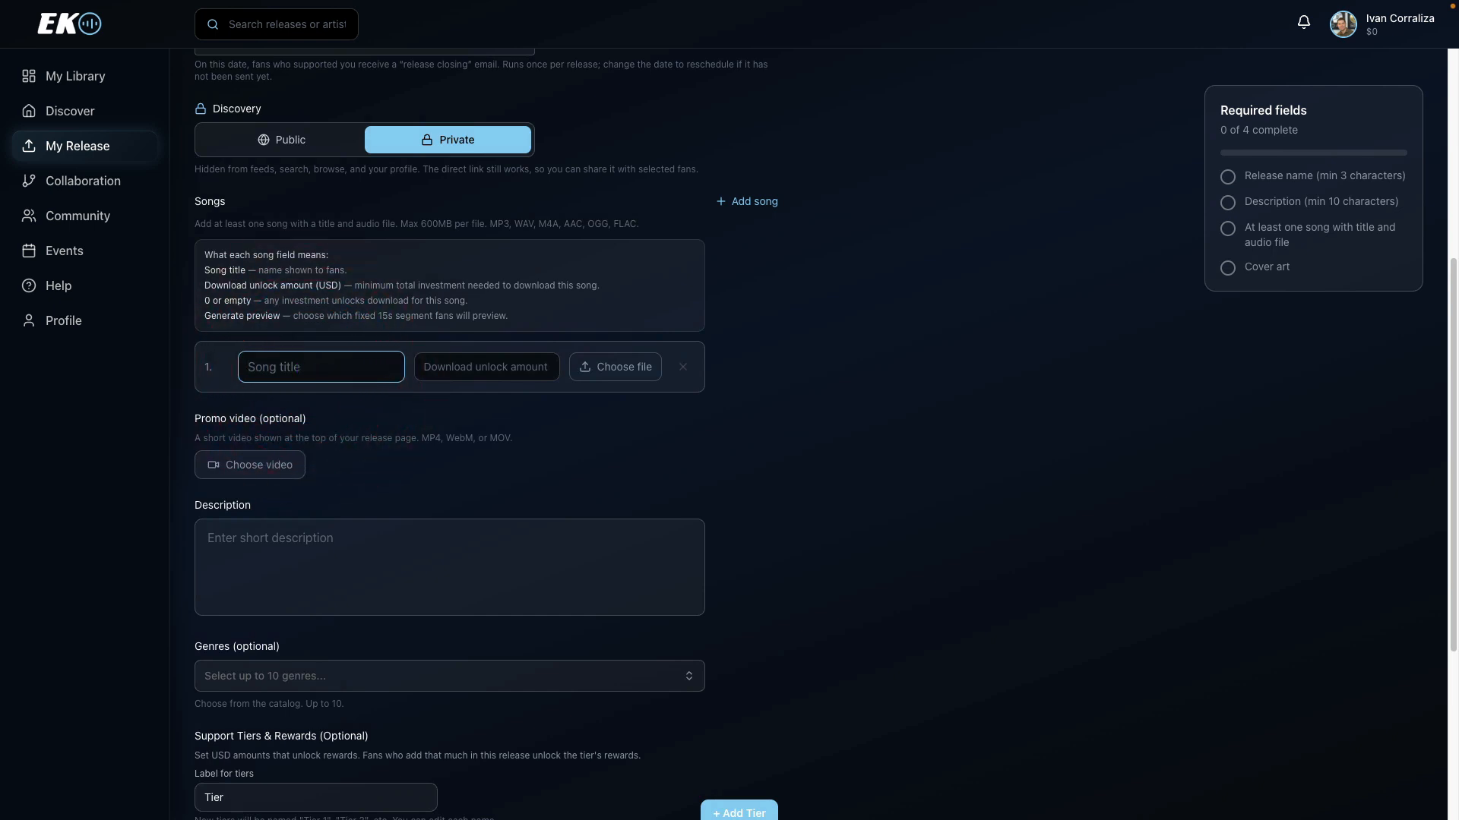
type("Song 1")
left_click(499, 368)
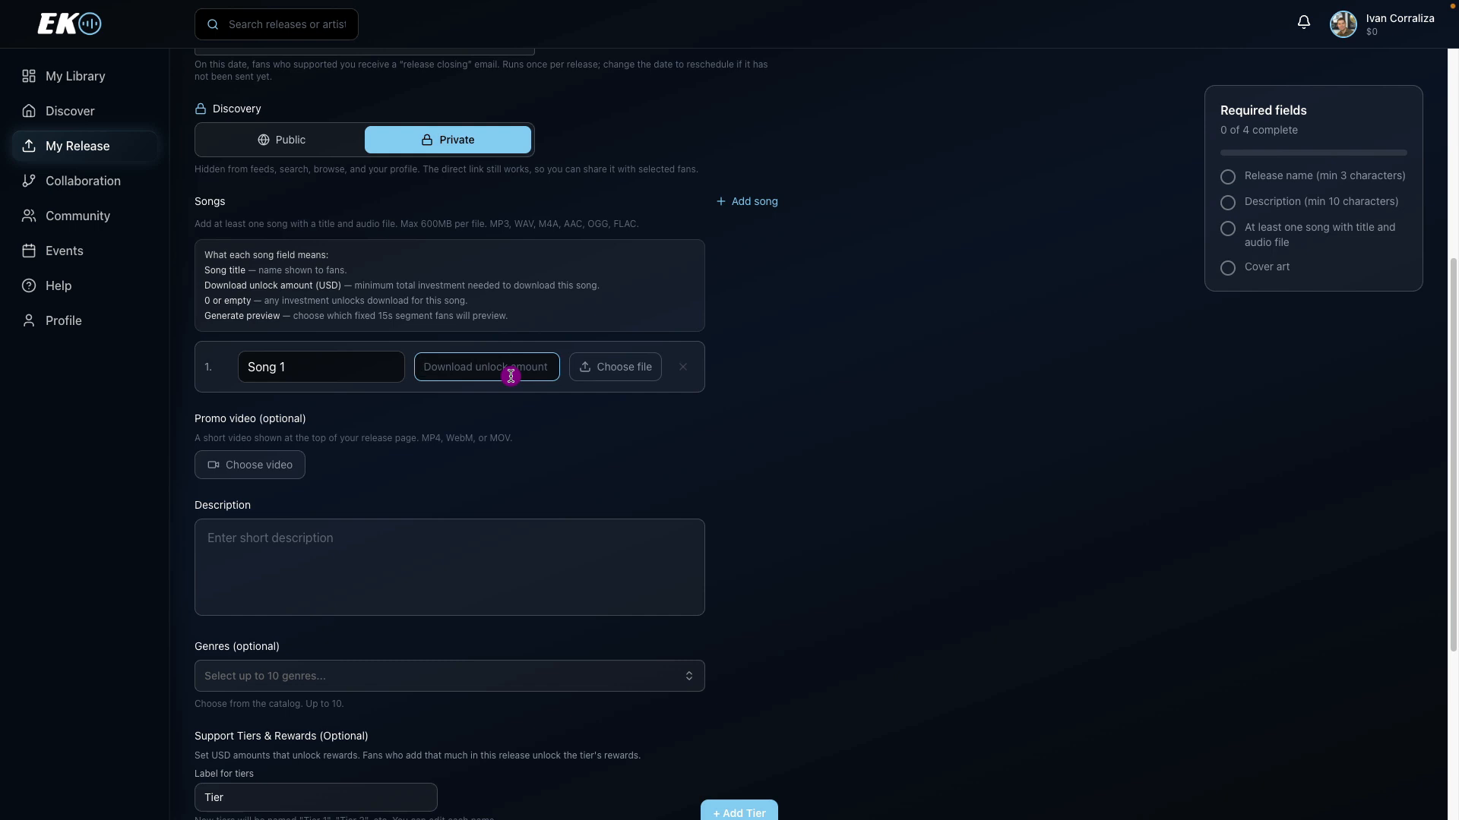
type("5")
left_click(617, 368)
double_click(512, 378)
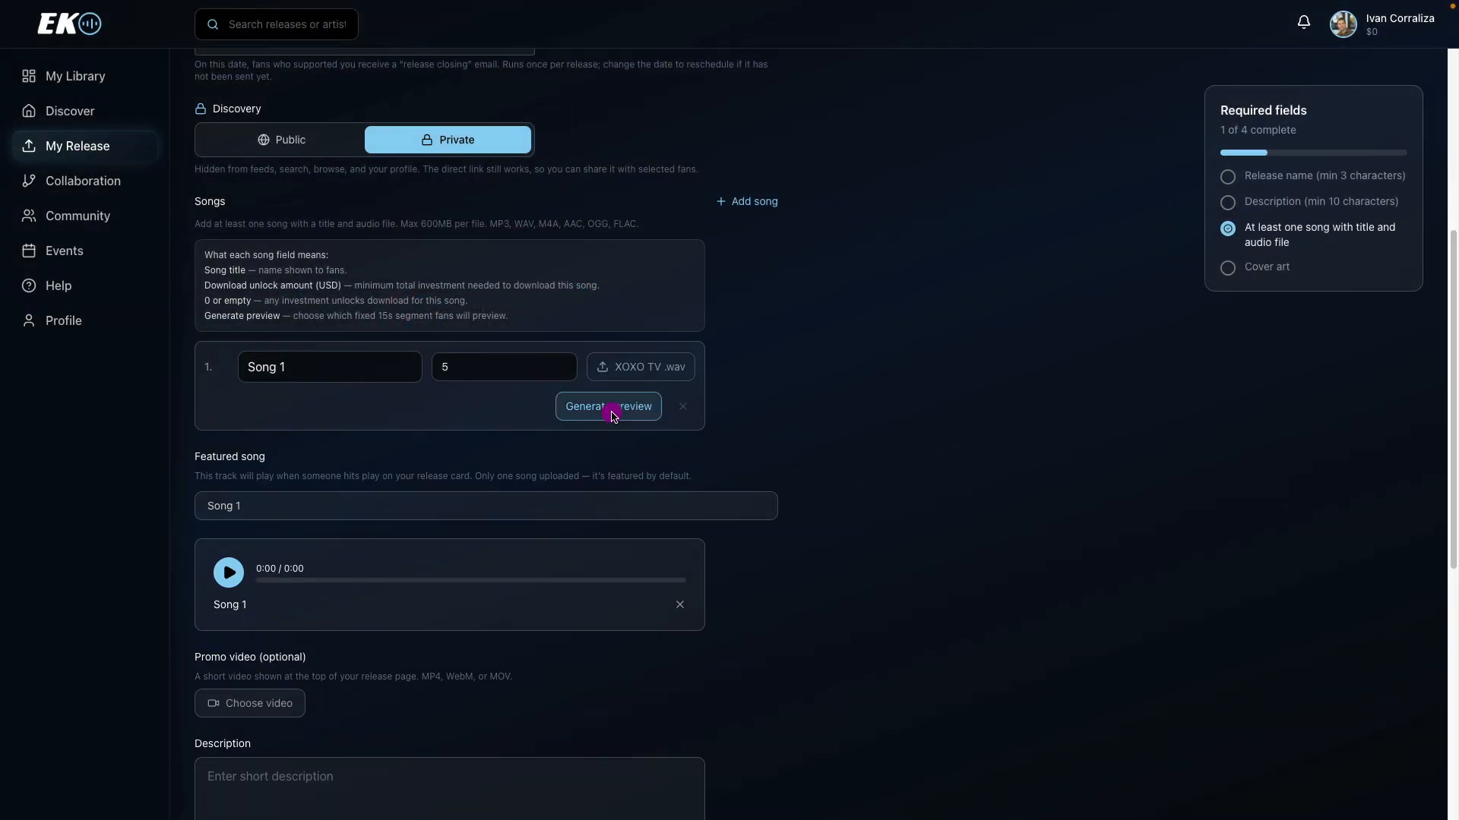
Generate a preview for Song 1, moving the fixed 15-second range further into the track, and save it.
left_click(608, 416)
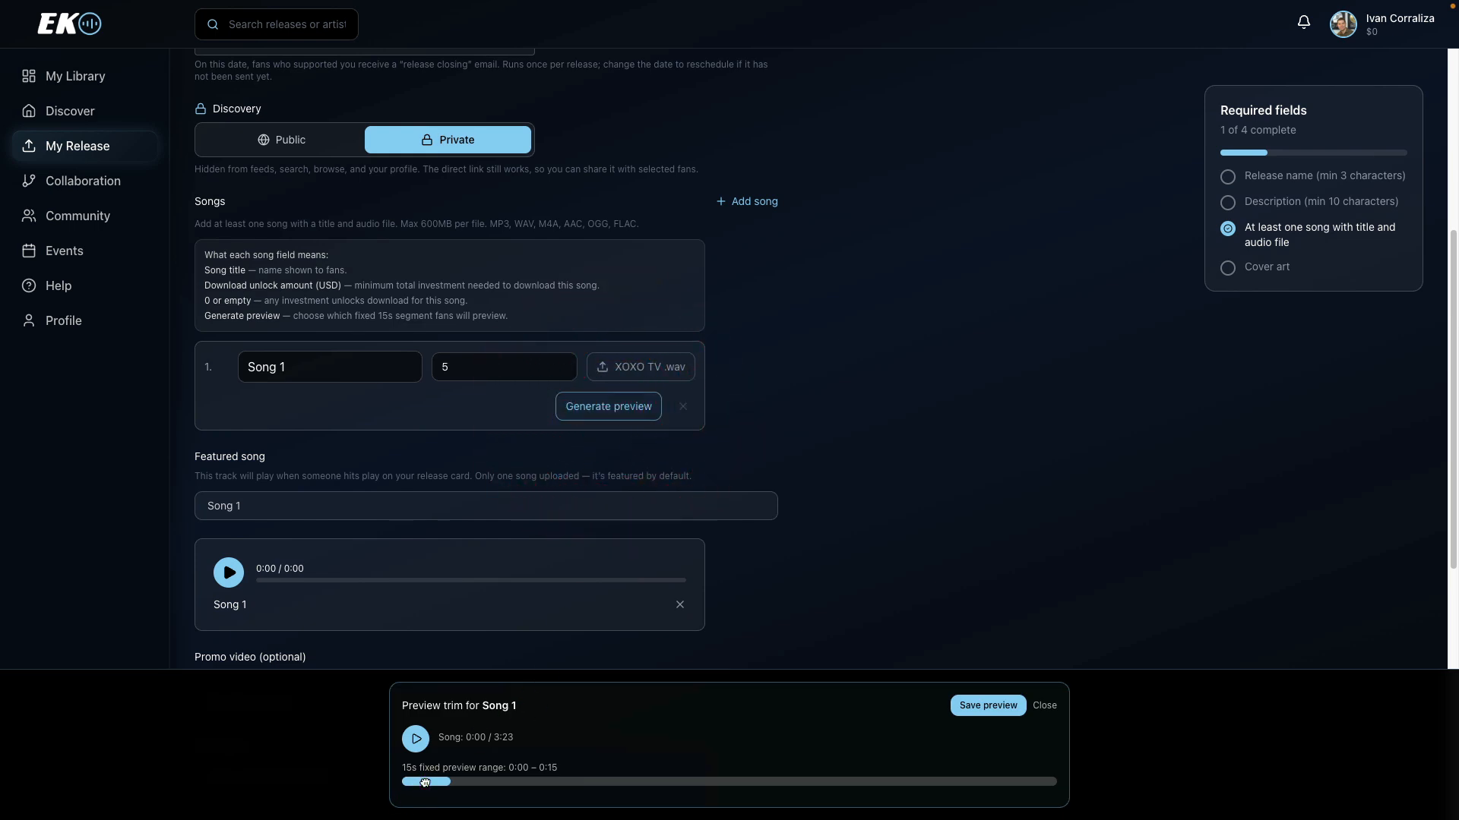
left_click_drag(427, 782, 626, 783)
left_click(966, 706)
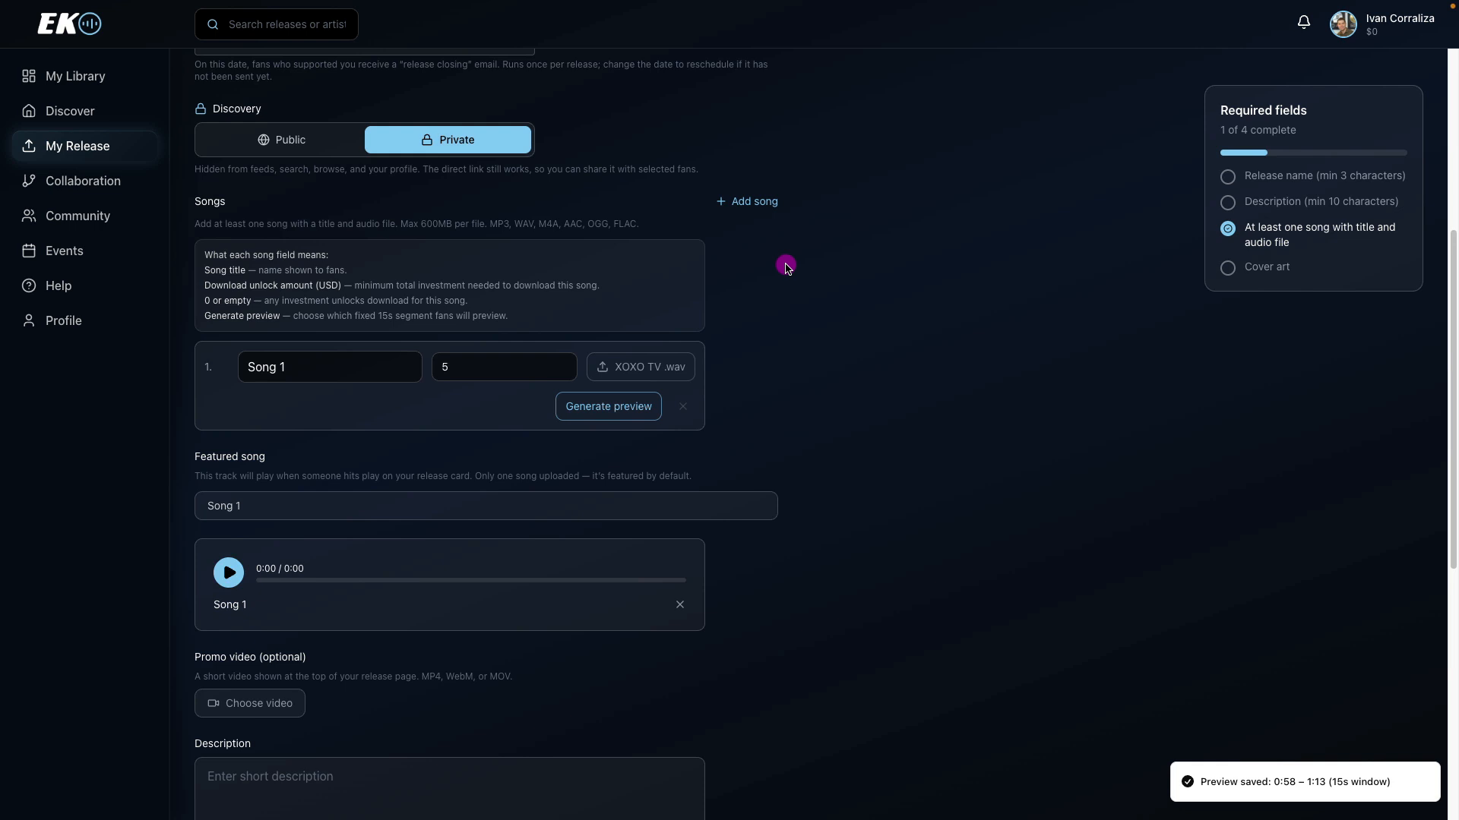
Add a second song entry and clear the download unlock amount of Song 1.
left_click(756, 207)
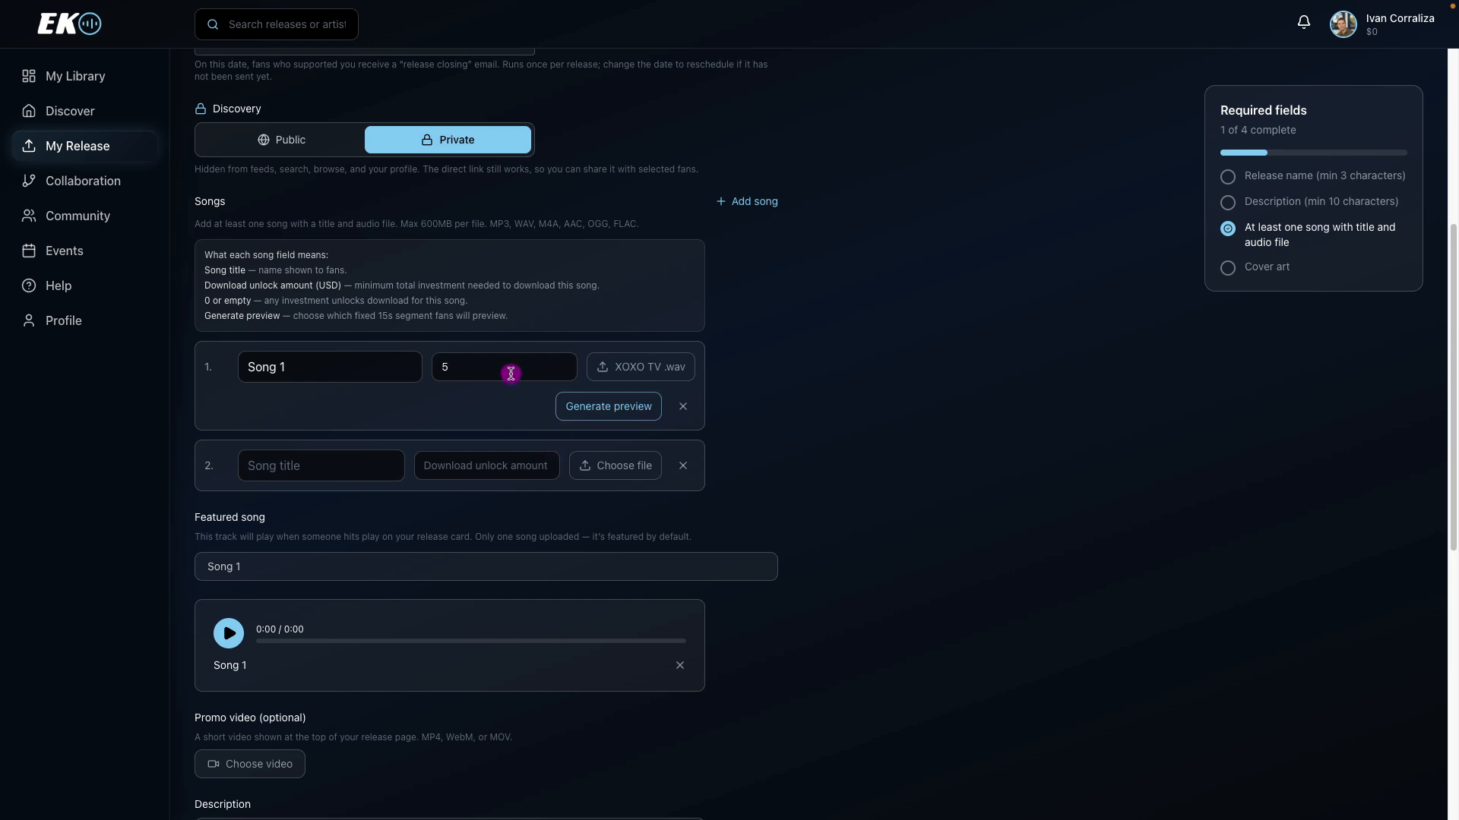
left_click_drag(507, 373, 423, 373)
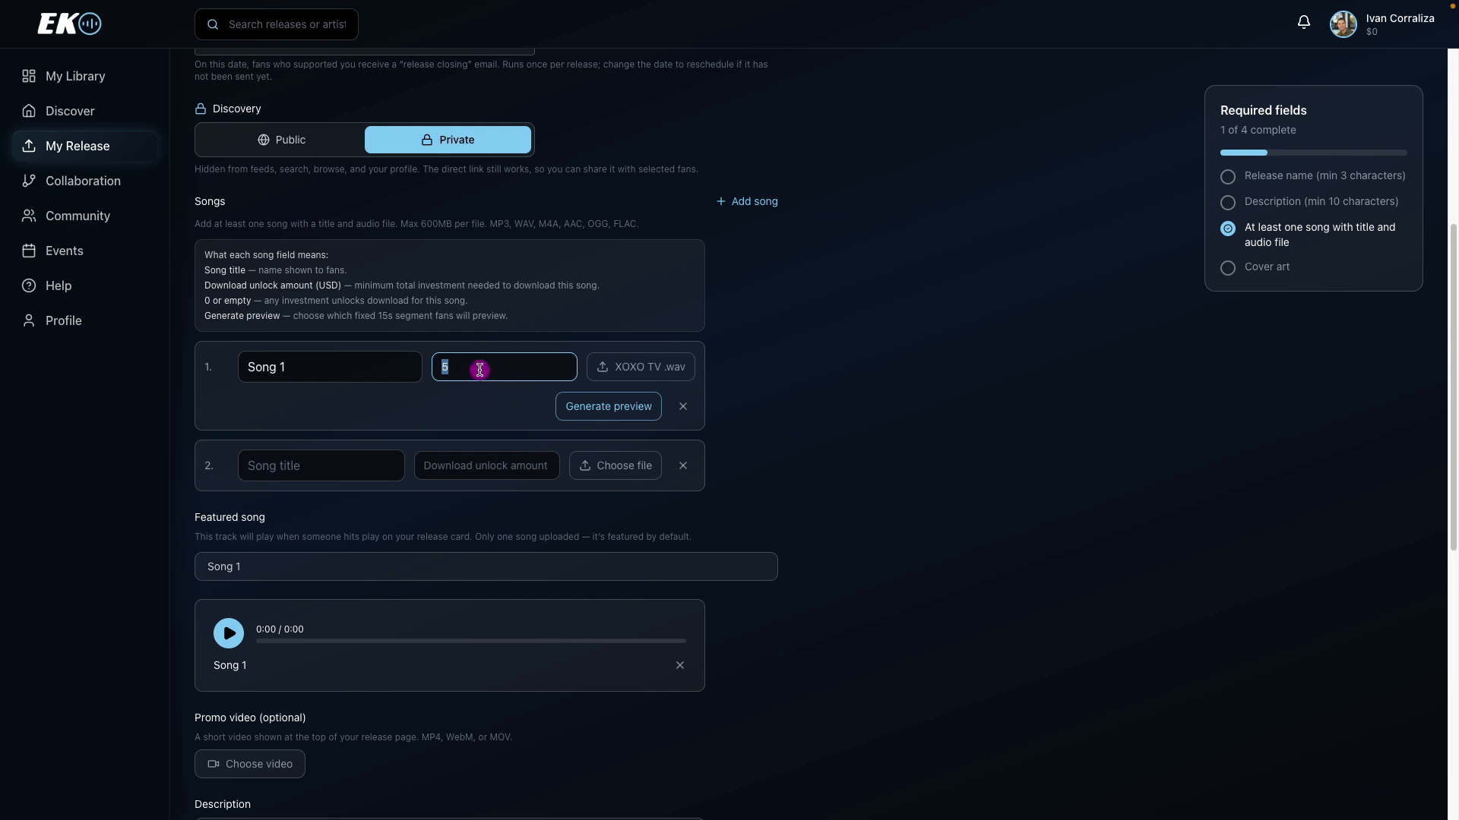
key("BackSpace")
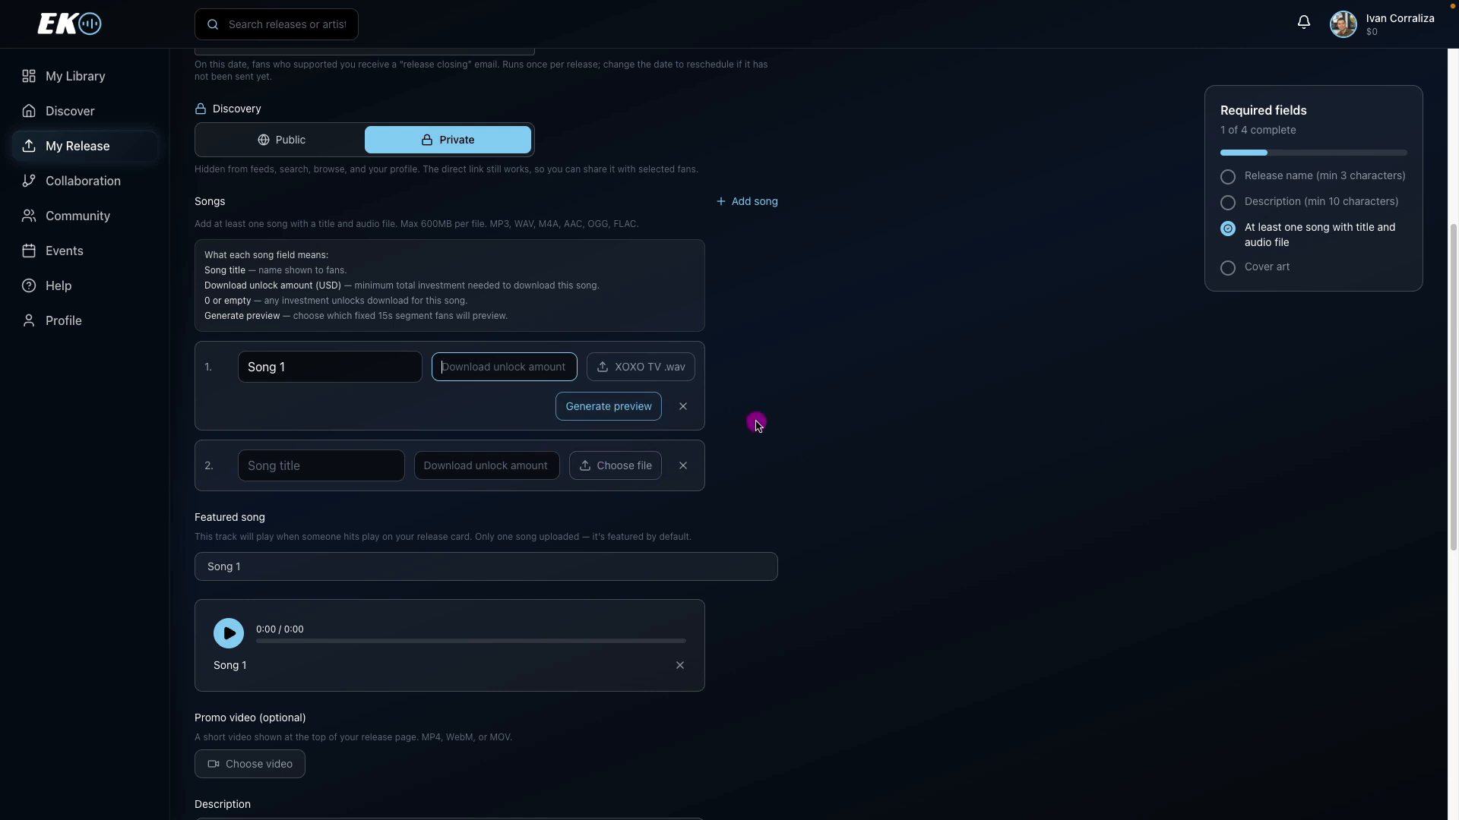
Title the second song "Song 2" and attach the audio file Calm Flames MIX A.wav, leaving its unlock amount empty.
left_click(370, 458)
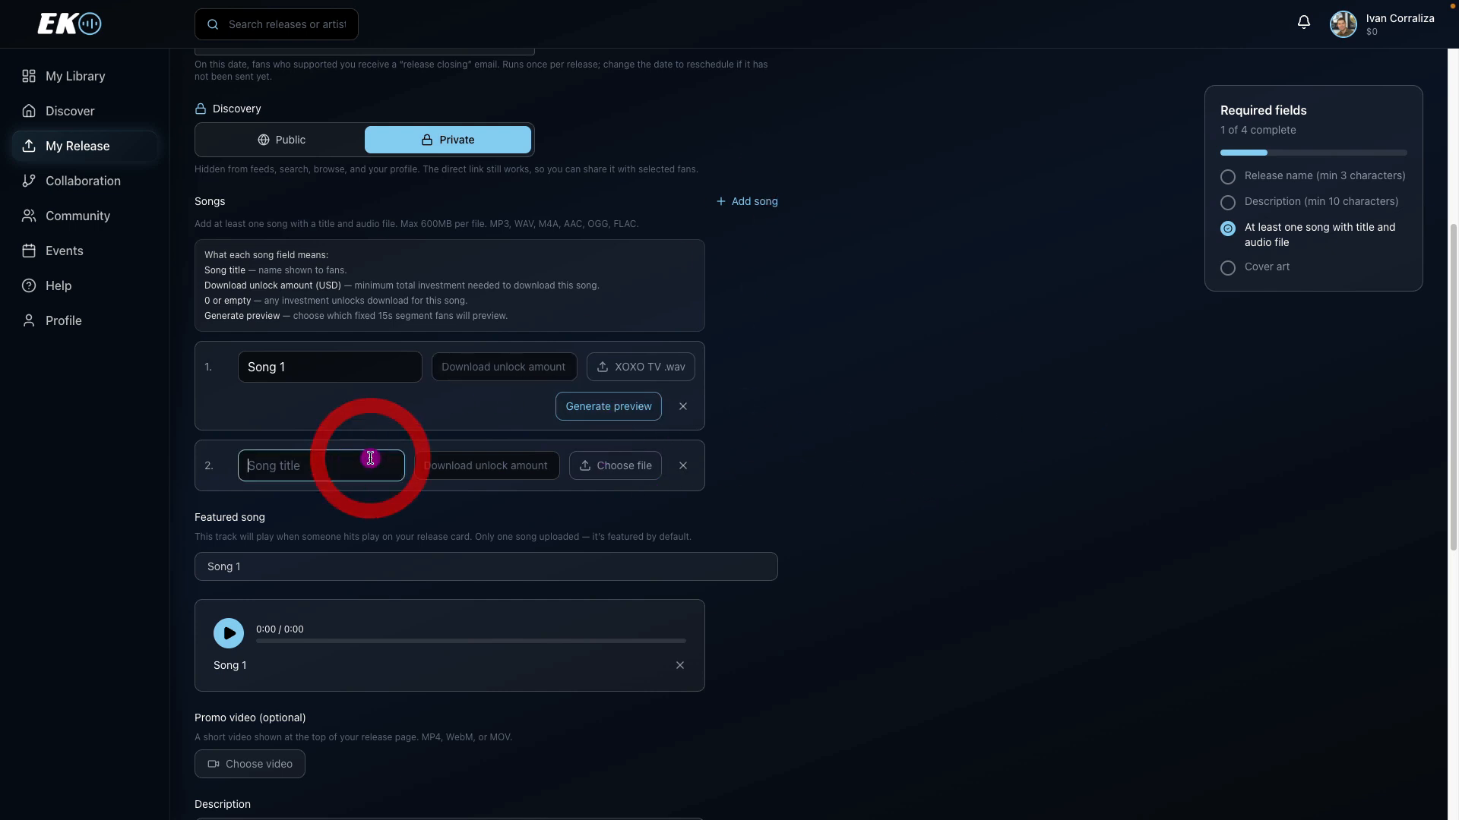
type("Song 2")
key("Tab")
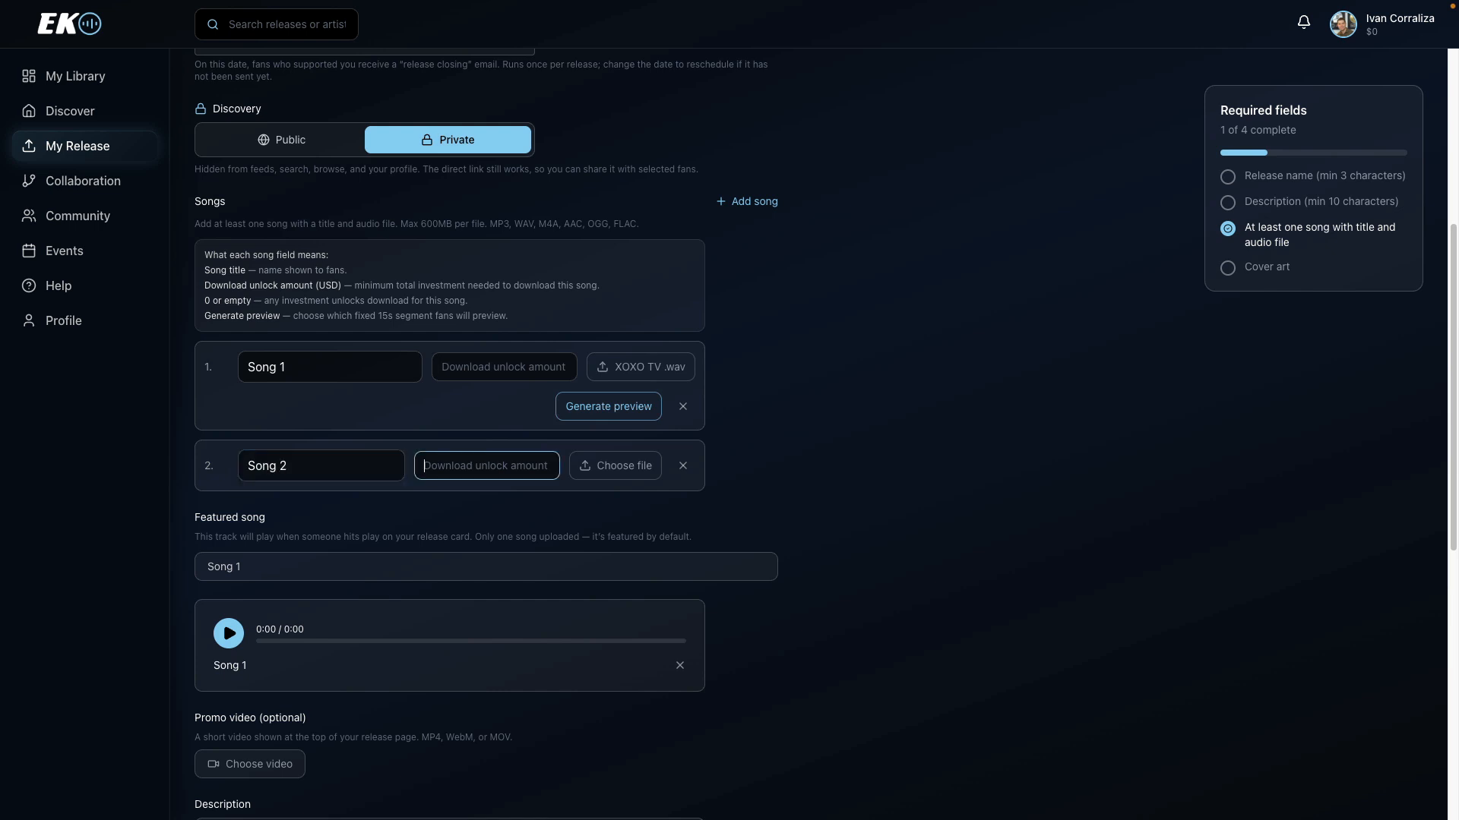
left_click(621, 466)
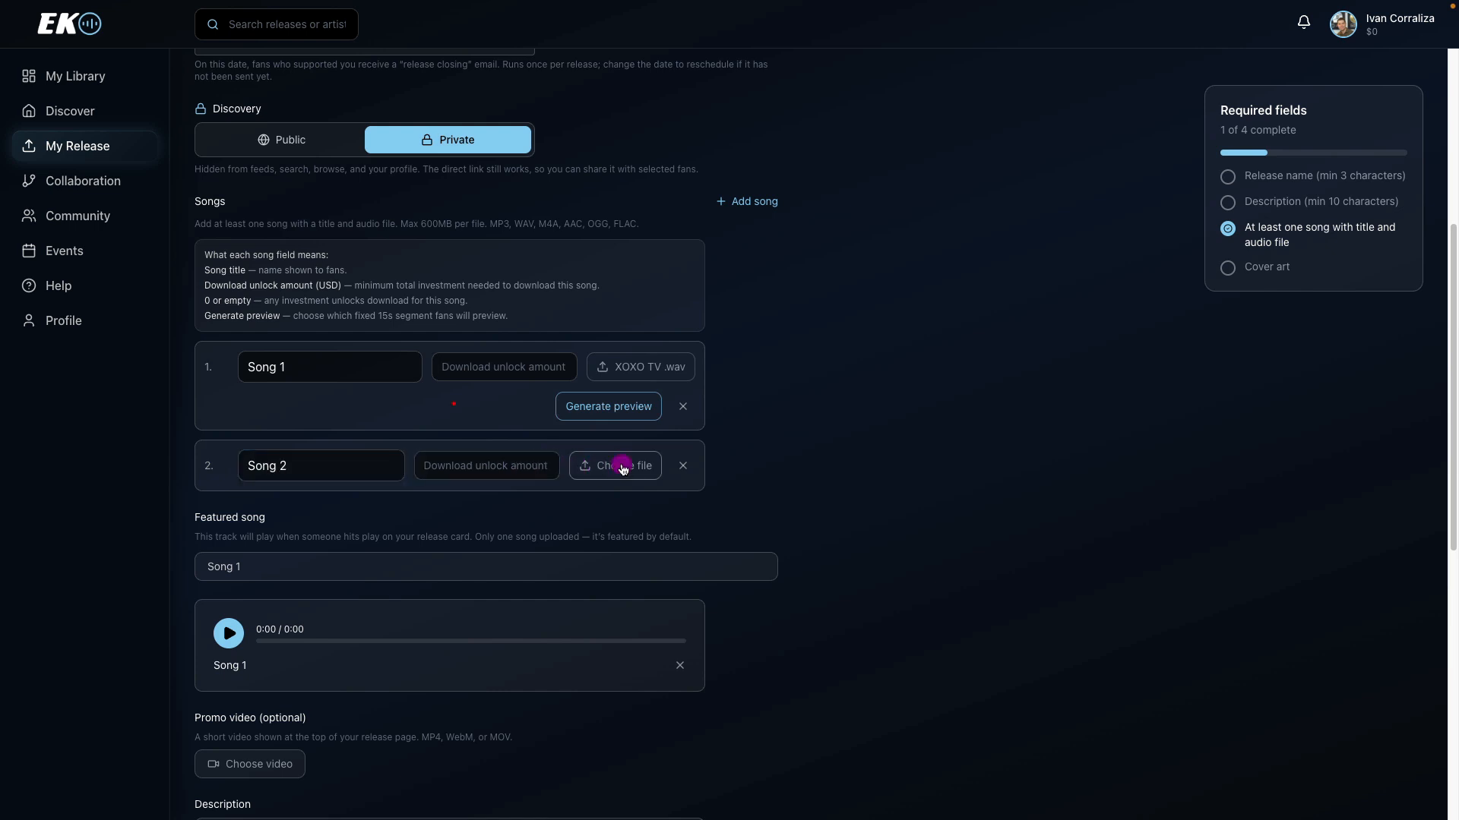
double_click(461, 344)
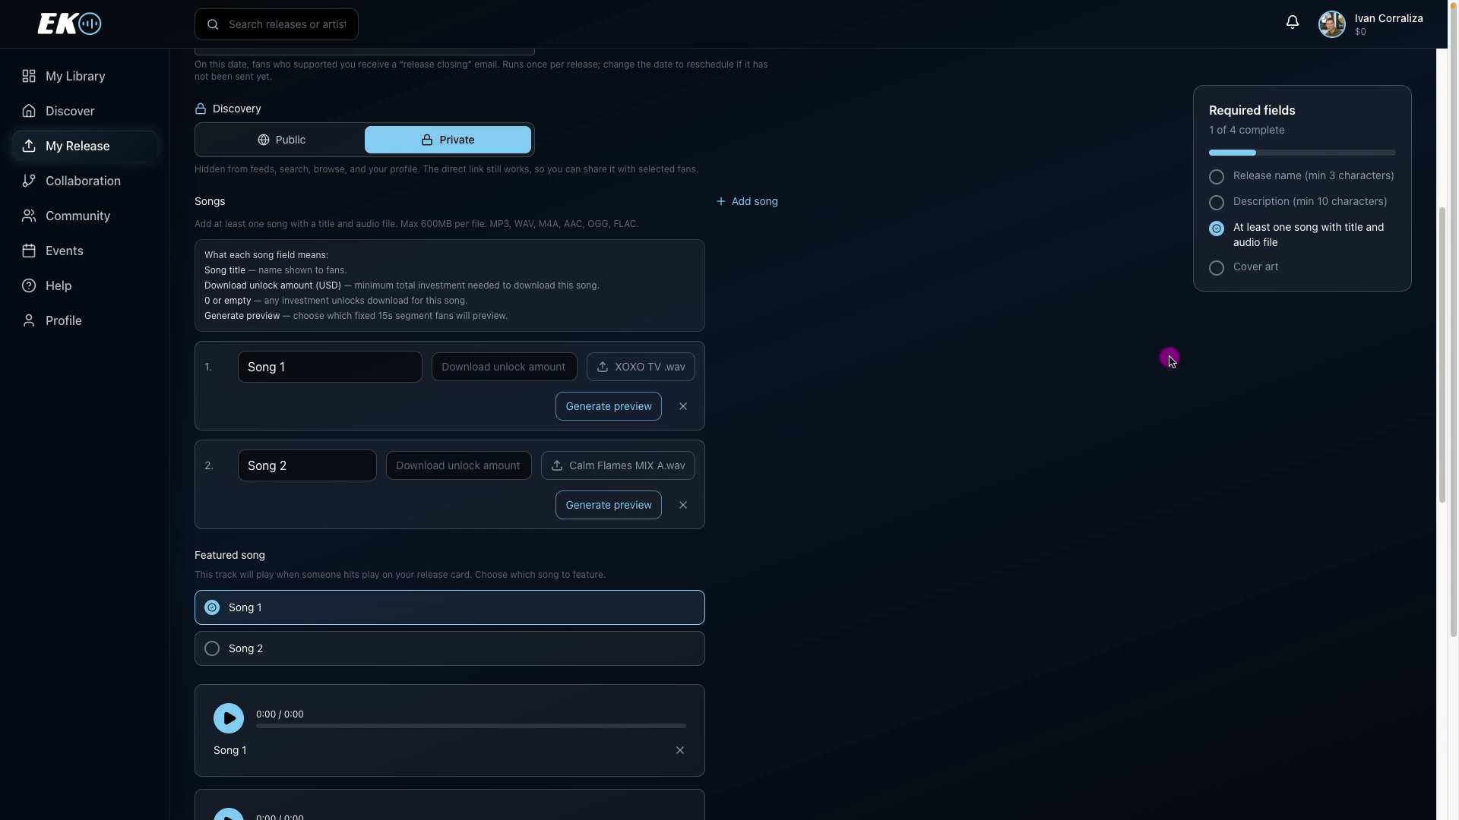
Leave the description empty and choose Country as the release's genre.
left_click_drag(1441, 297, 1400, 537)
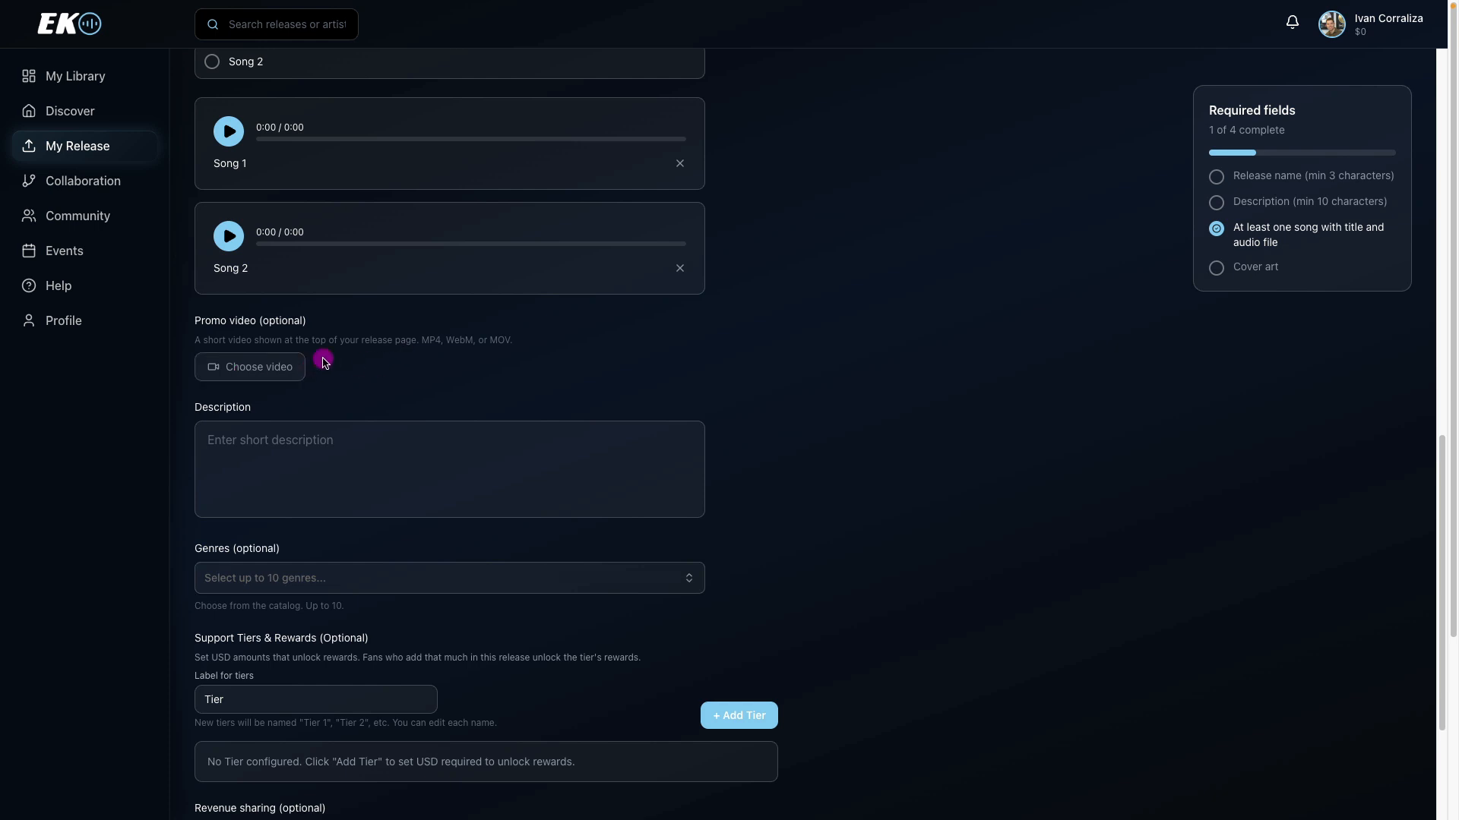
left_click(279, 438)
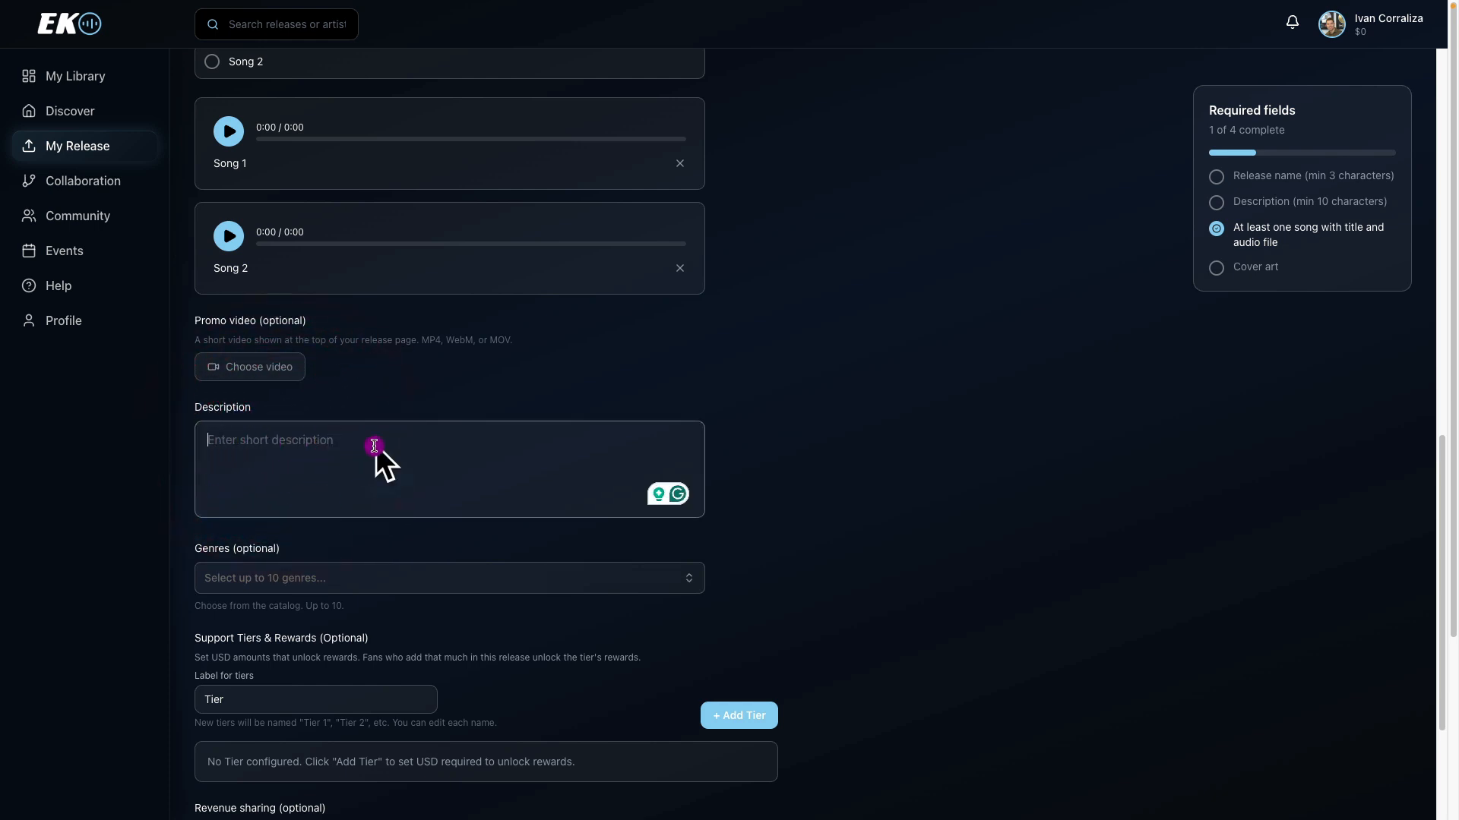
left_click_drag(1441, 463, 1433, 571)
left_click(574, 354)
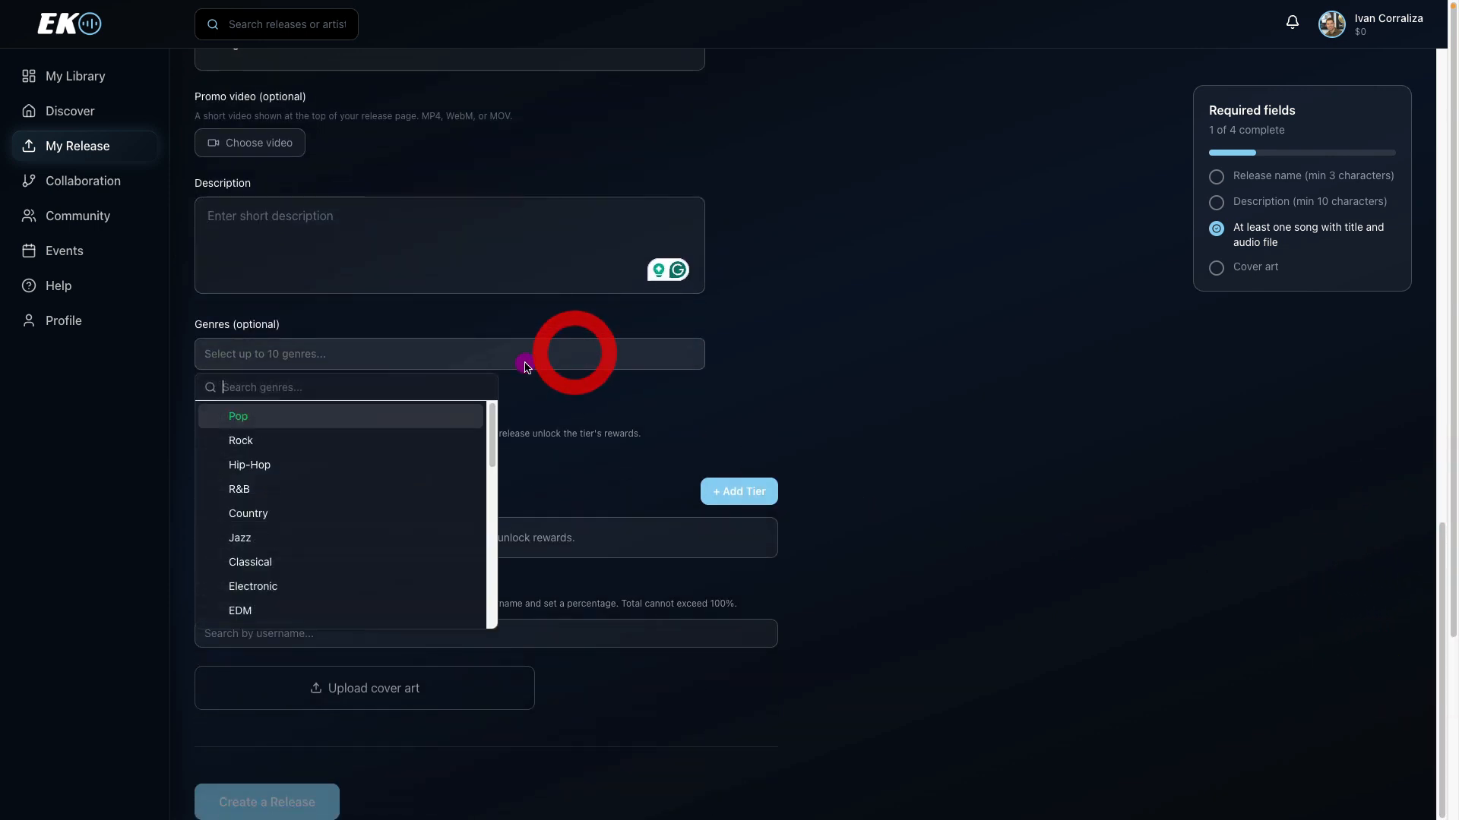
left_click(371, 516)
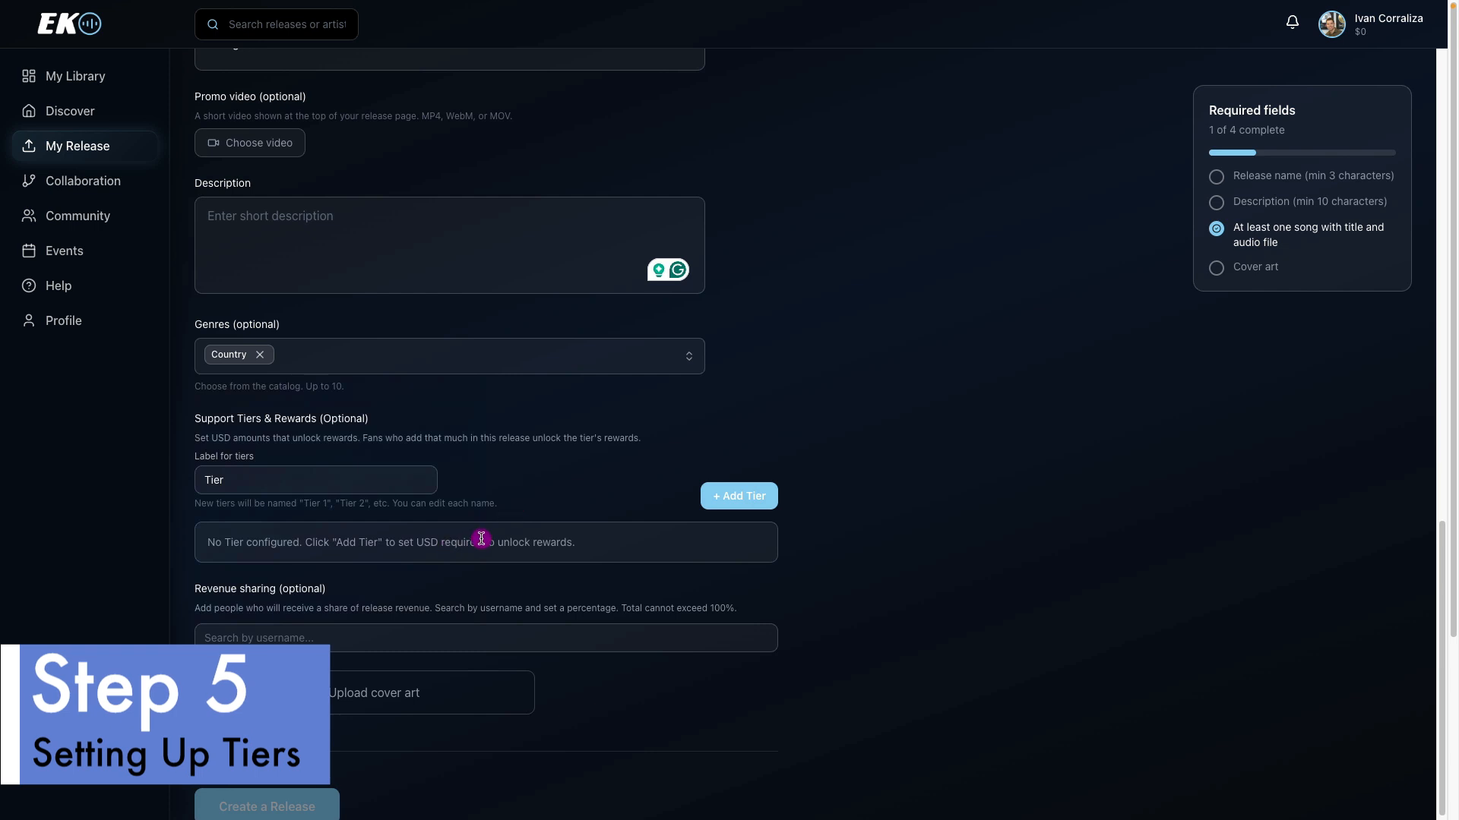
Add a first support tier to the release.
left_click(743, 492)
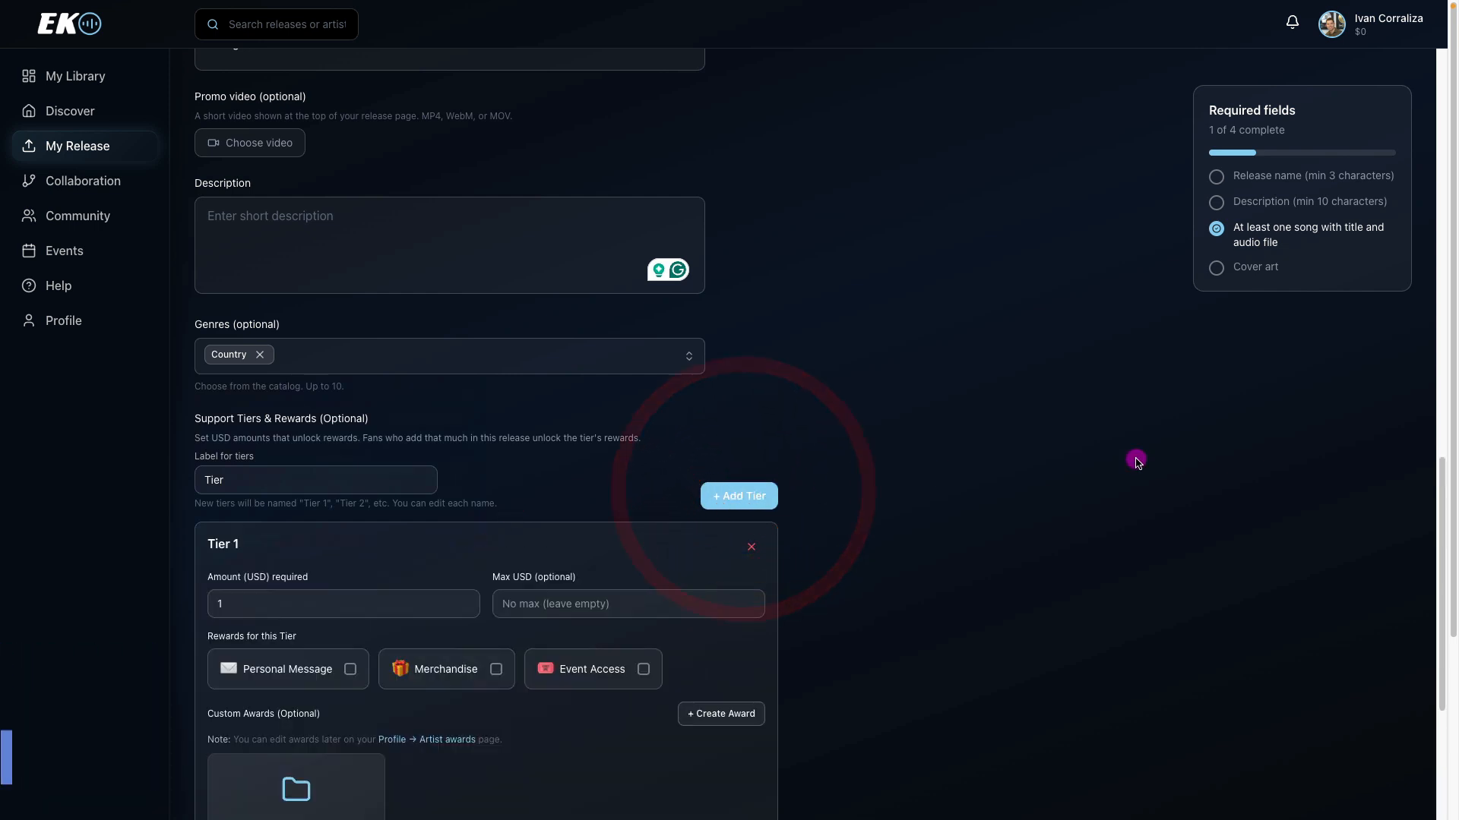
left_click_drag(1448, 469, 1434, 538)
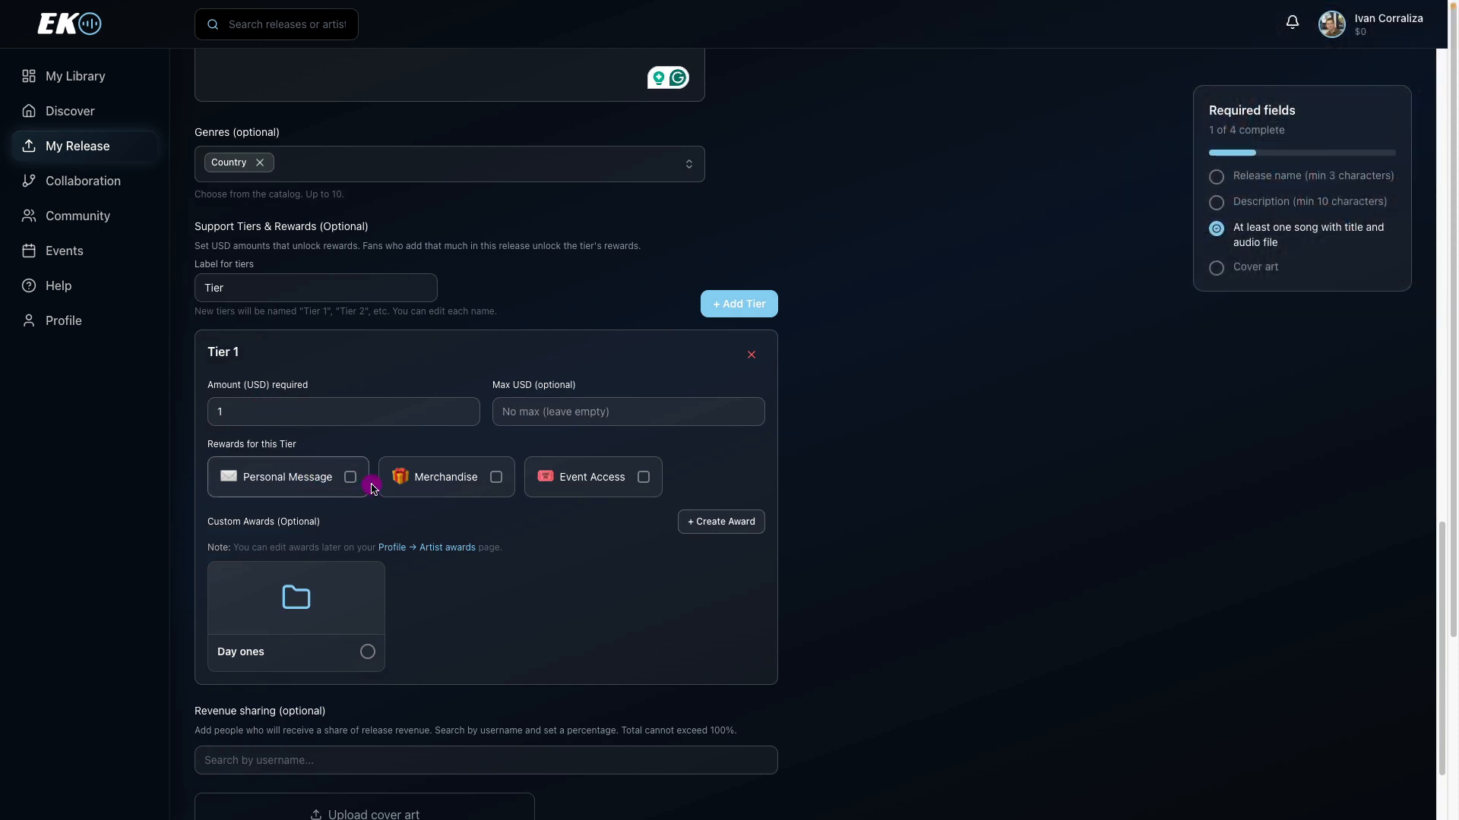
Give Tier 1 the Personal Message reward, the Day ones award, and a newly created "high five" award with the folder icon.
left_click(307, 477)
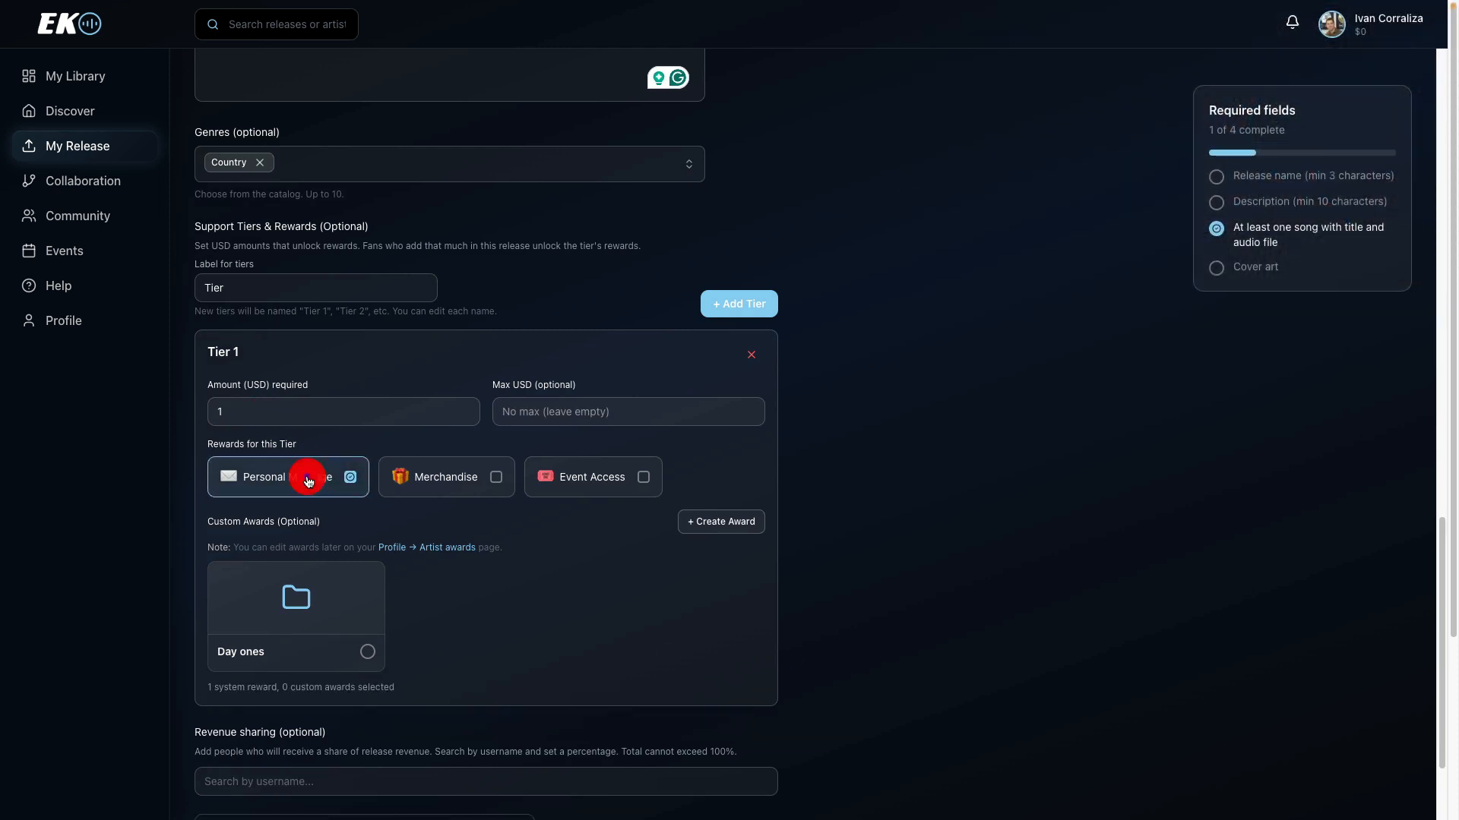
left_click(343, 629)
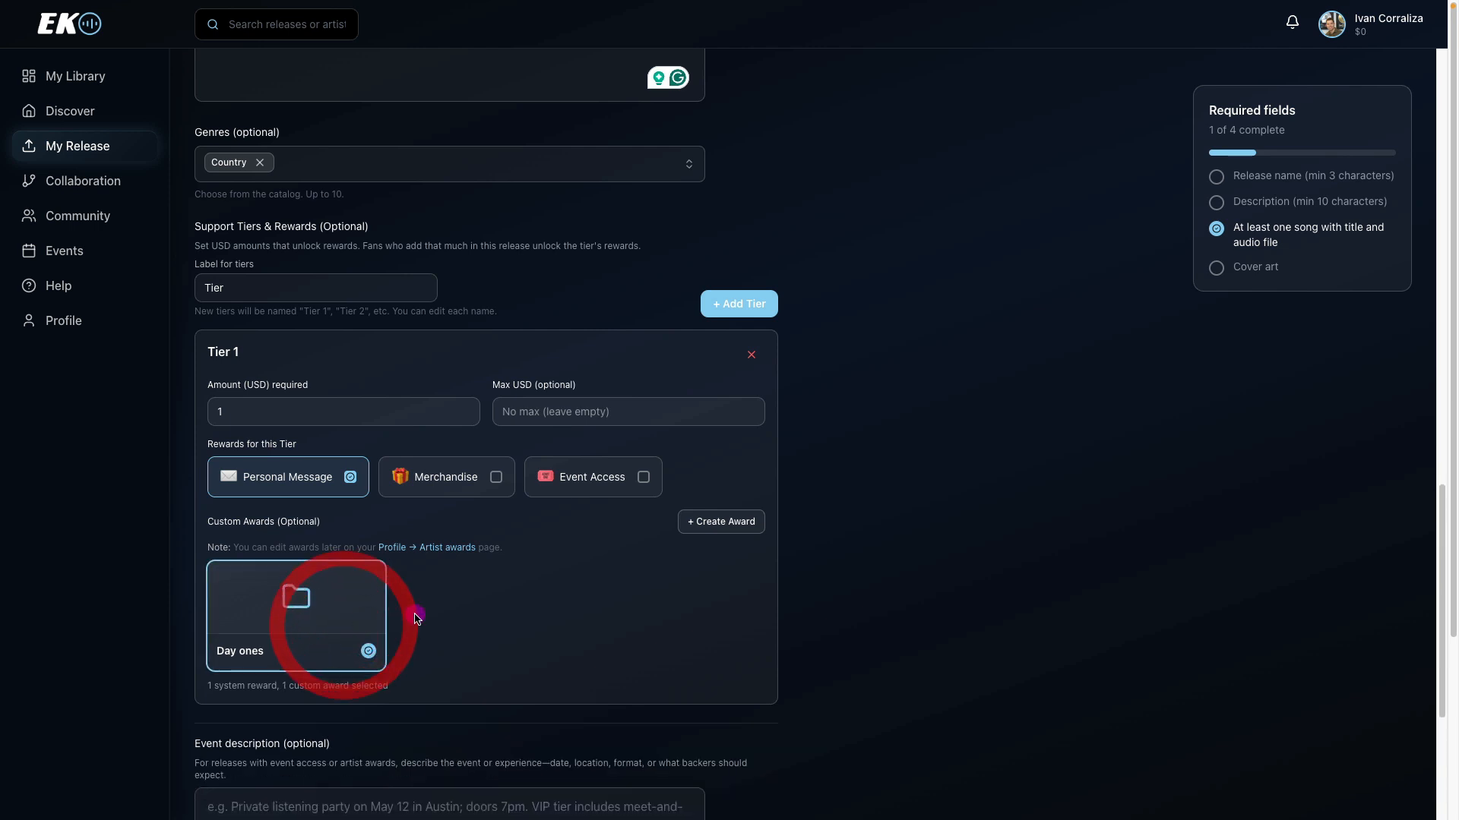
left_click(715, 525)
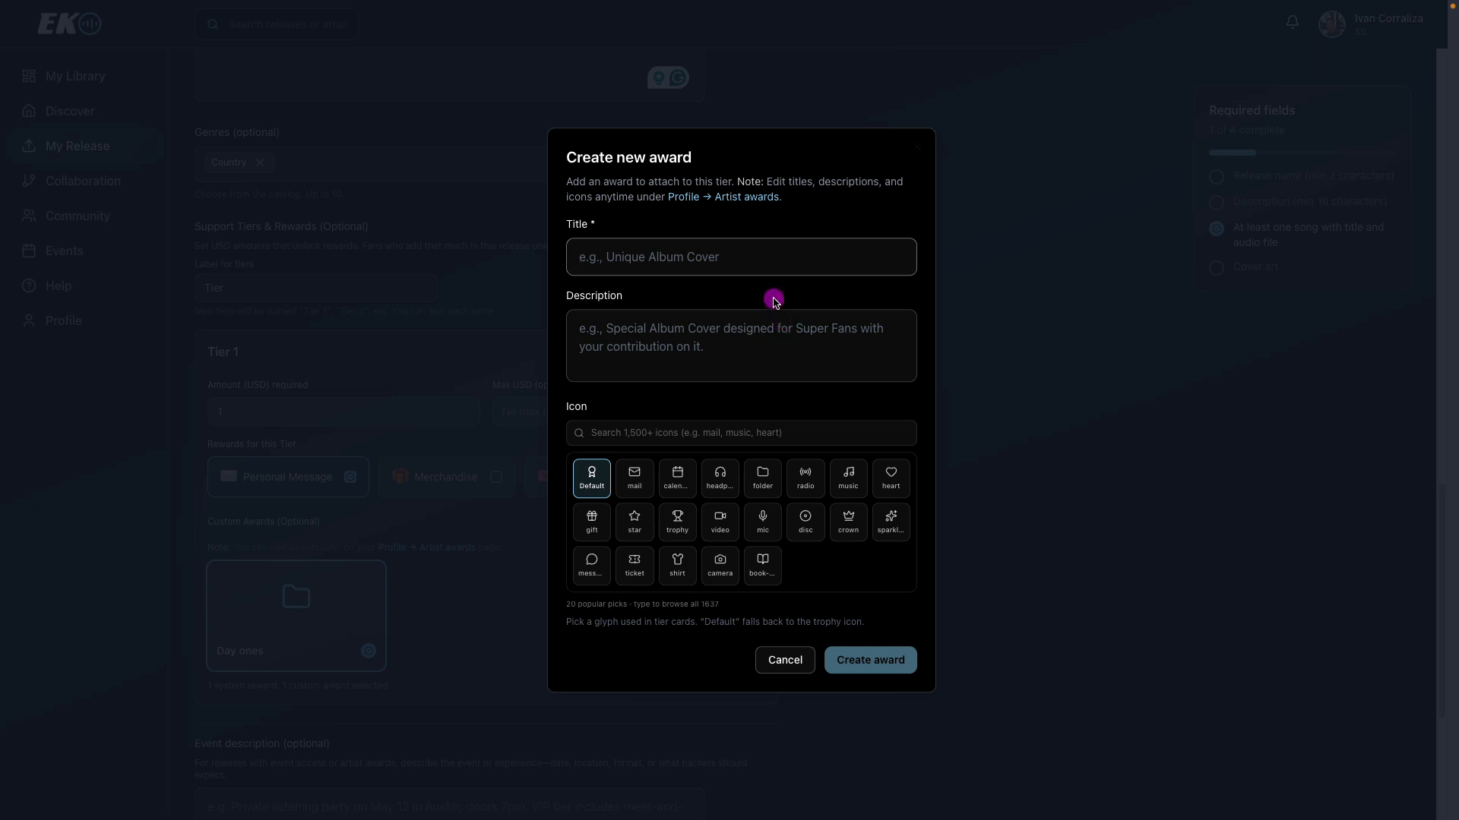
type("high five")
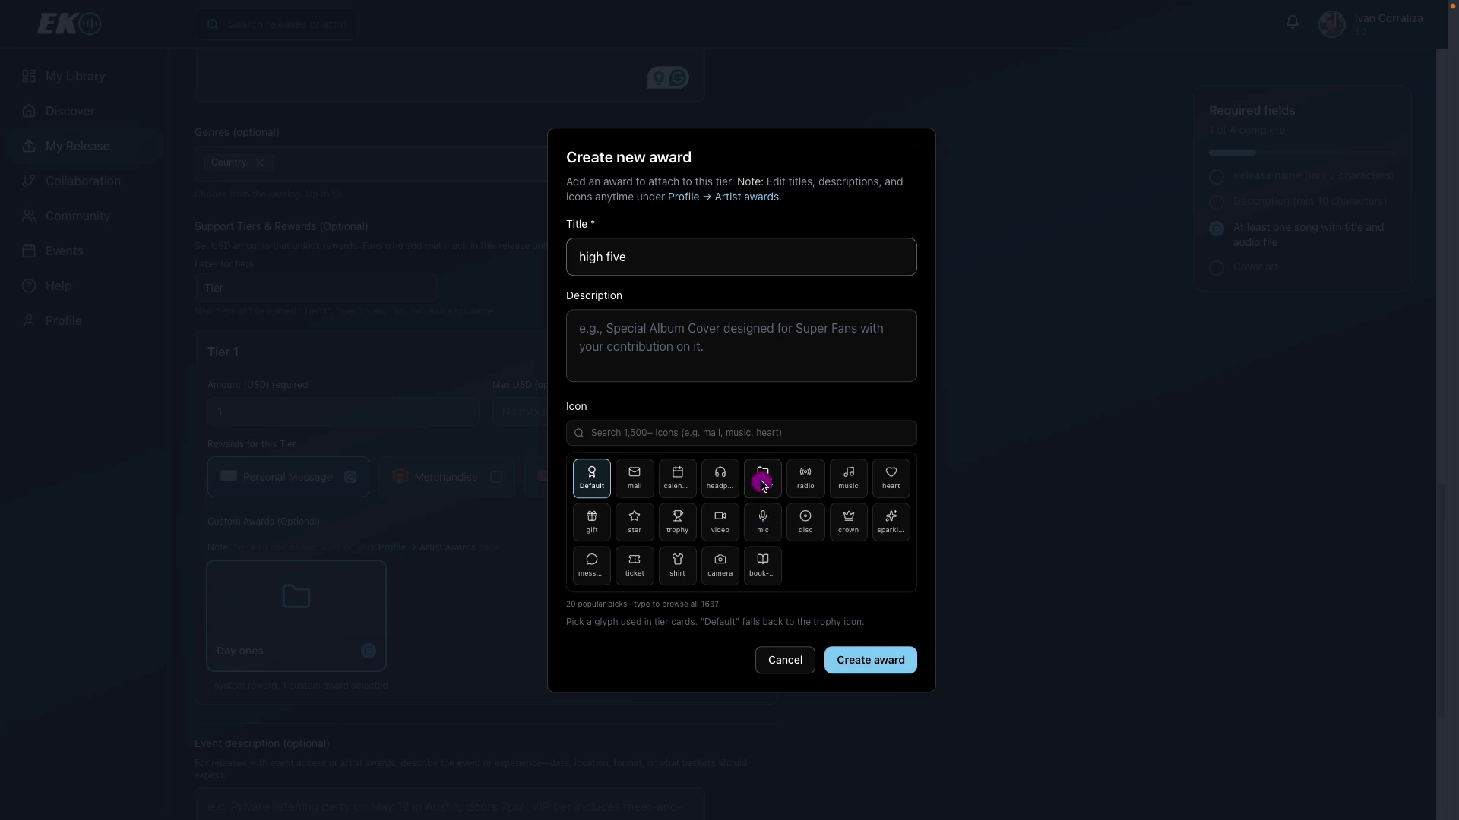
left_click(763, 483)
left_click(888, 661)
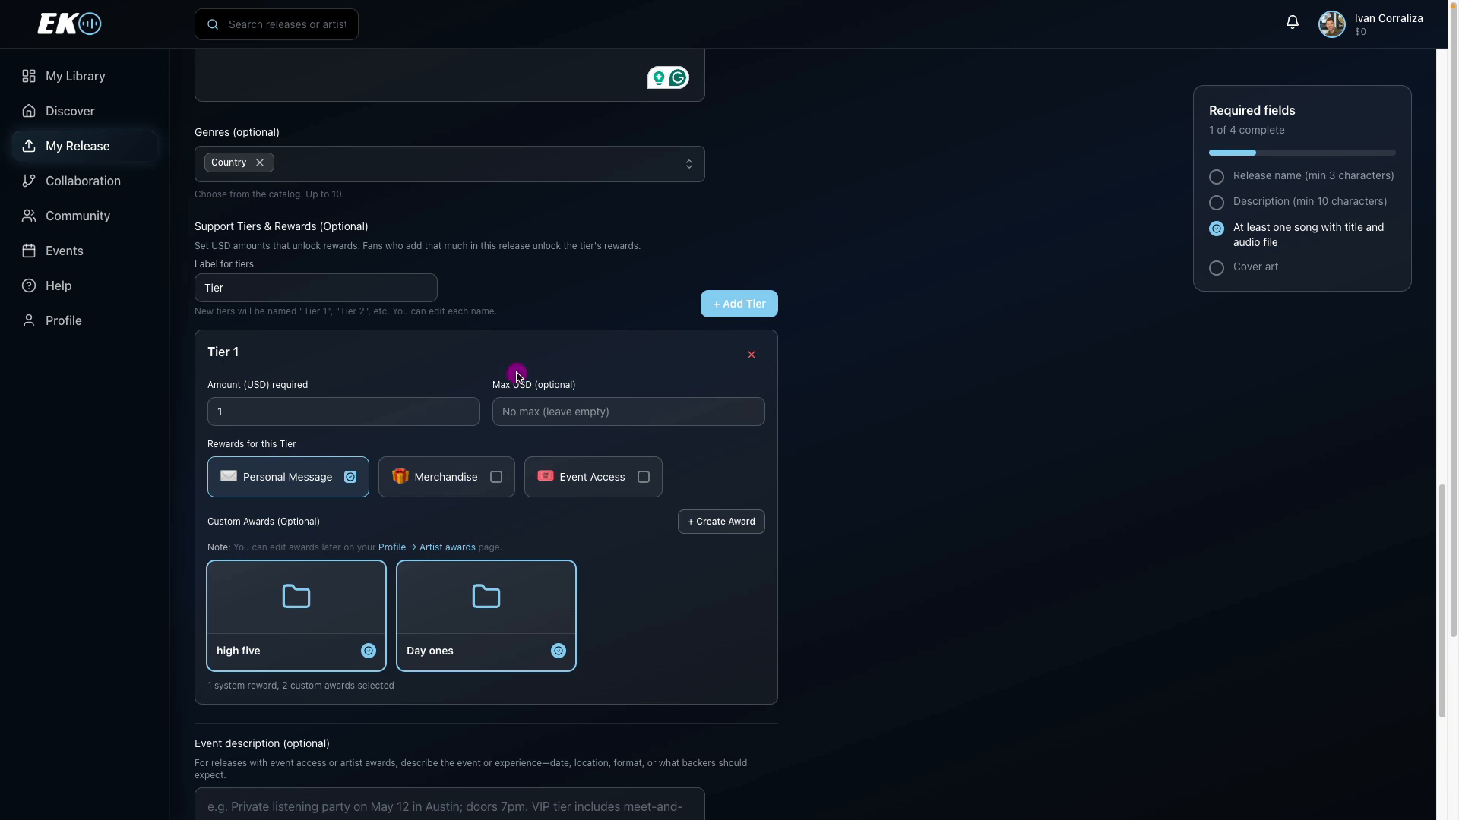
Add a second support tier and set its required amount to 15 USD.
left_click(734, 306)
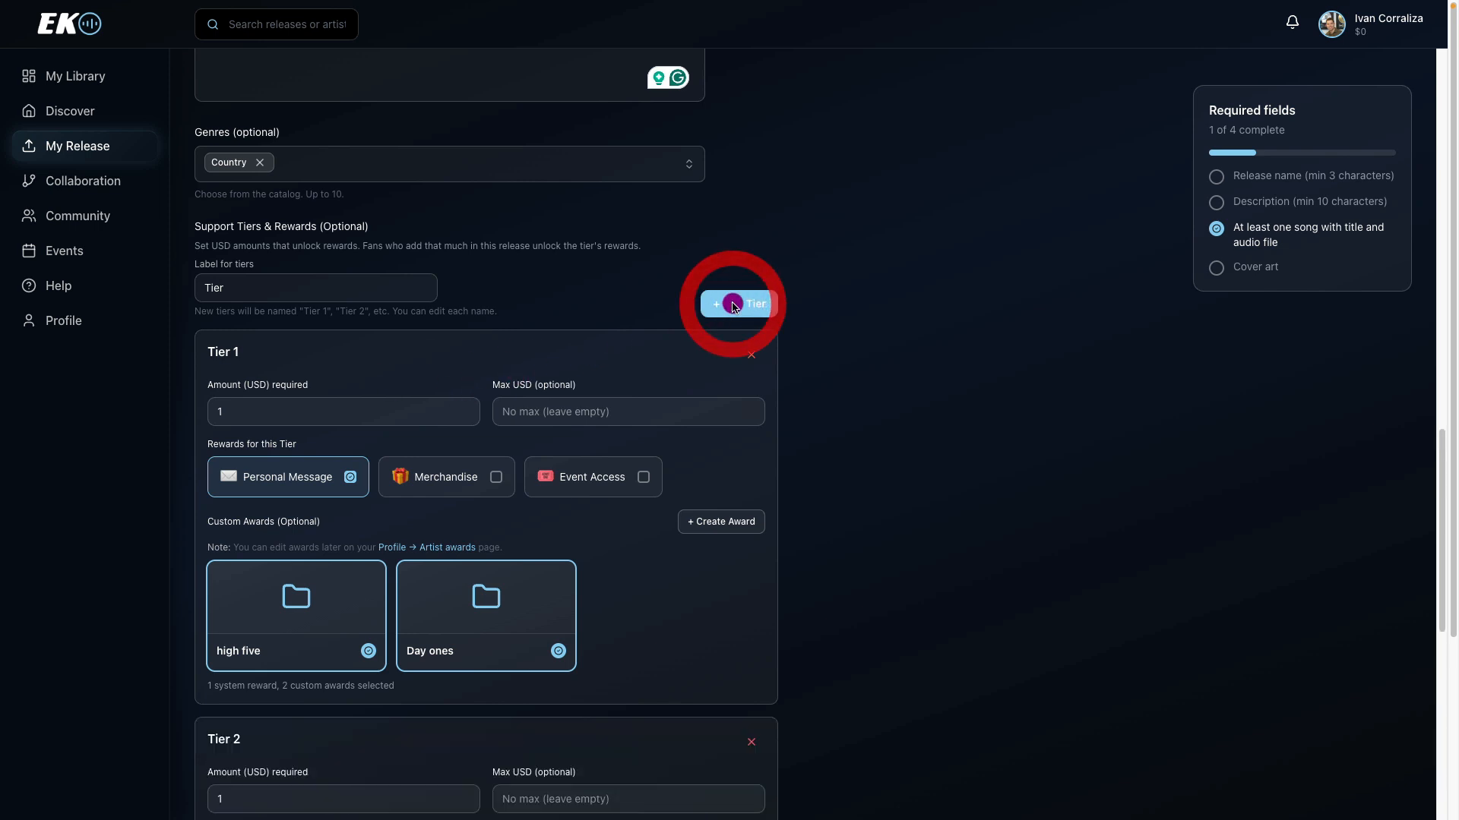
left_click_drag(1438, 439, 1429, 554)
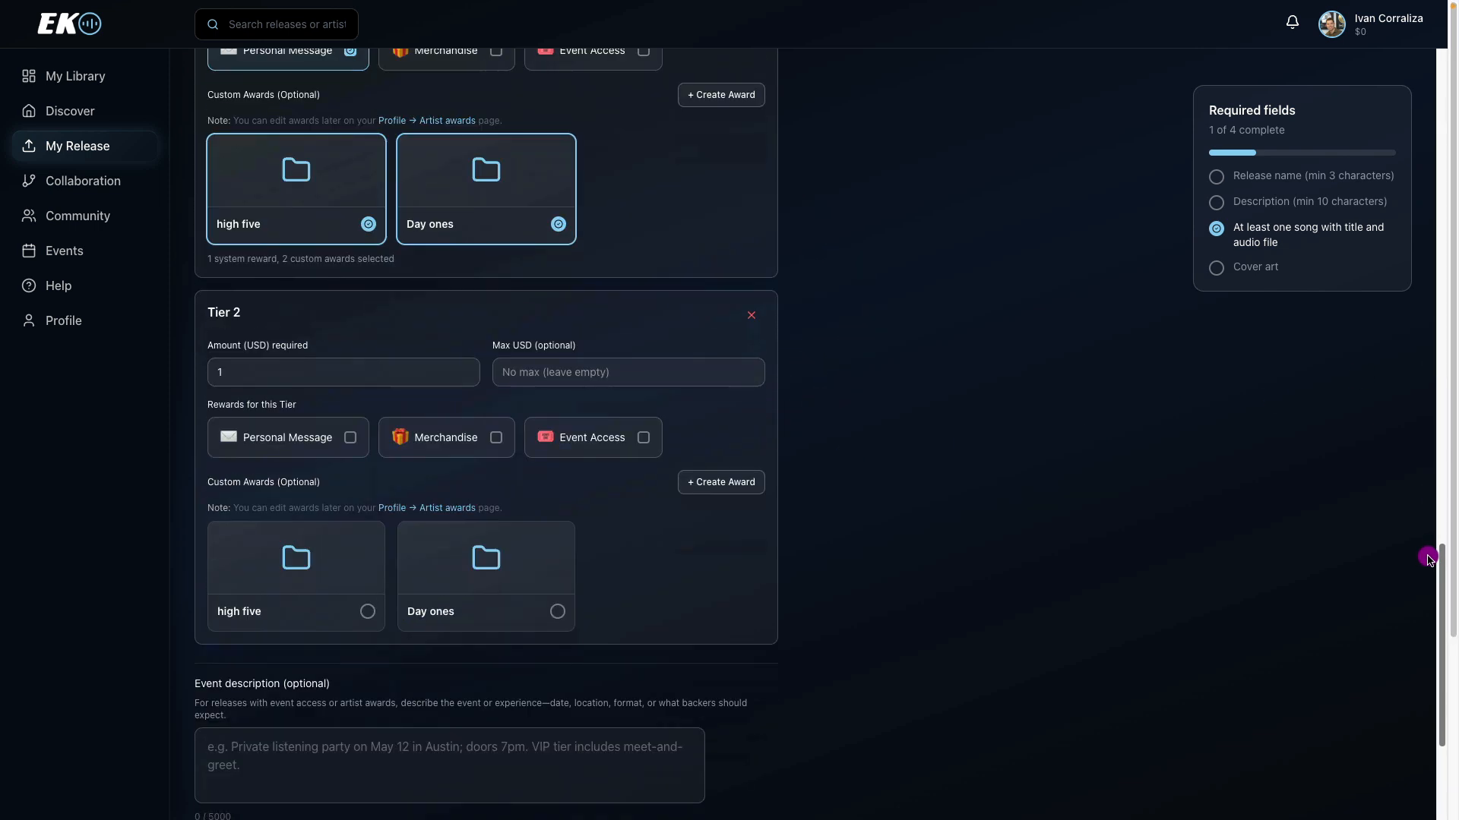
left_click(281, 369)
type("1")
left_click(280, 368)
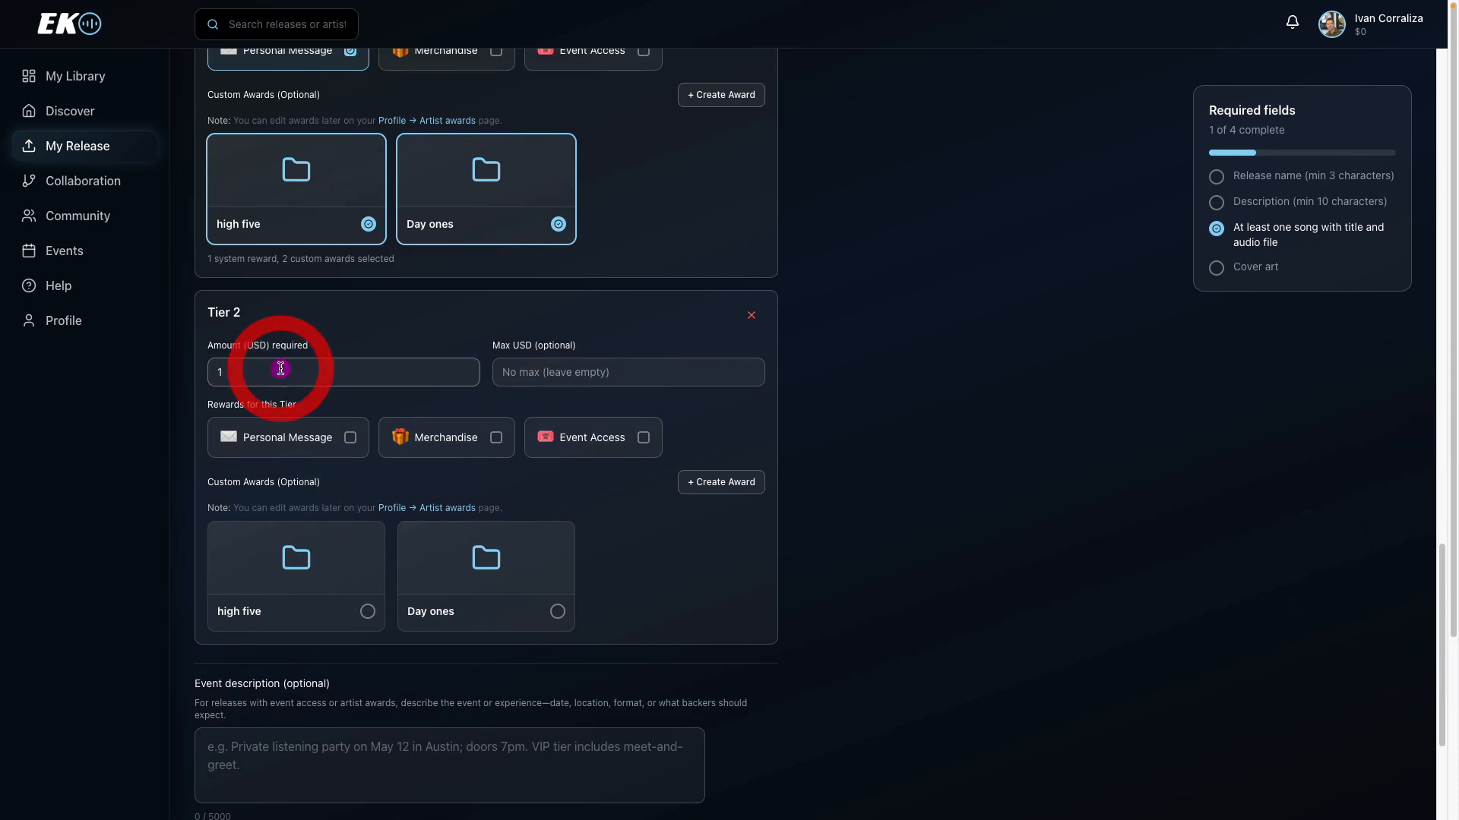
type("5")
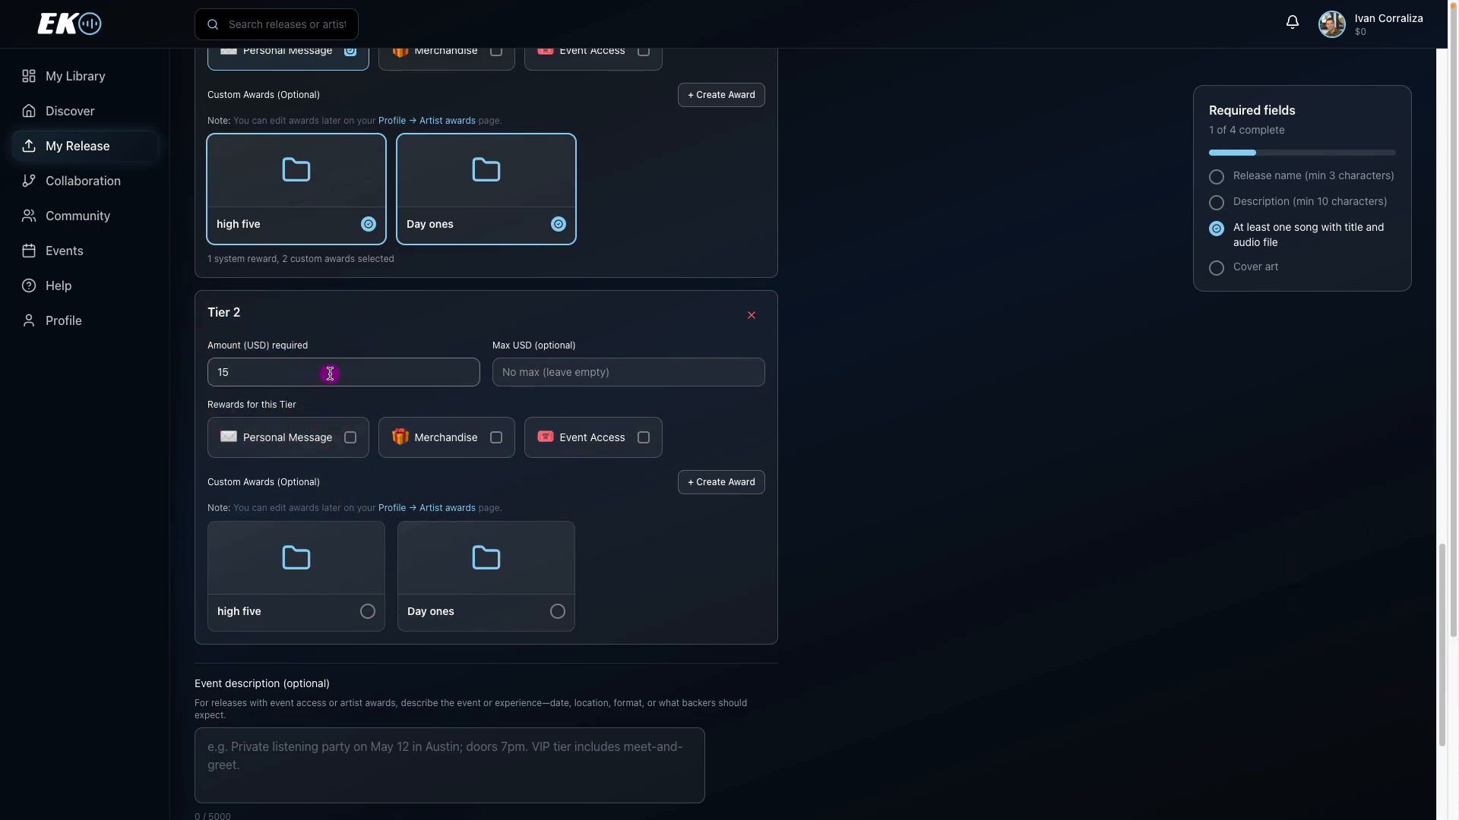
Enable the Personal Message, Merchandise and Event Access rewards for Tier 2.
left_click(313, 443)
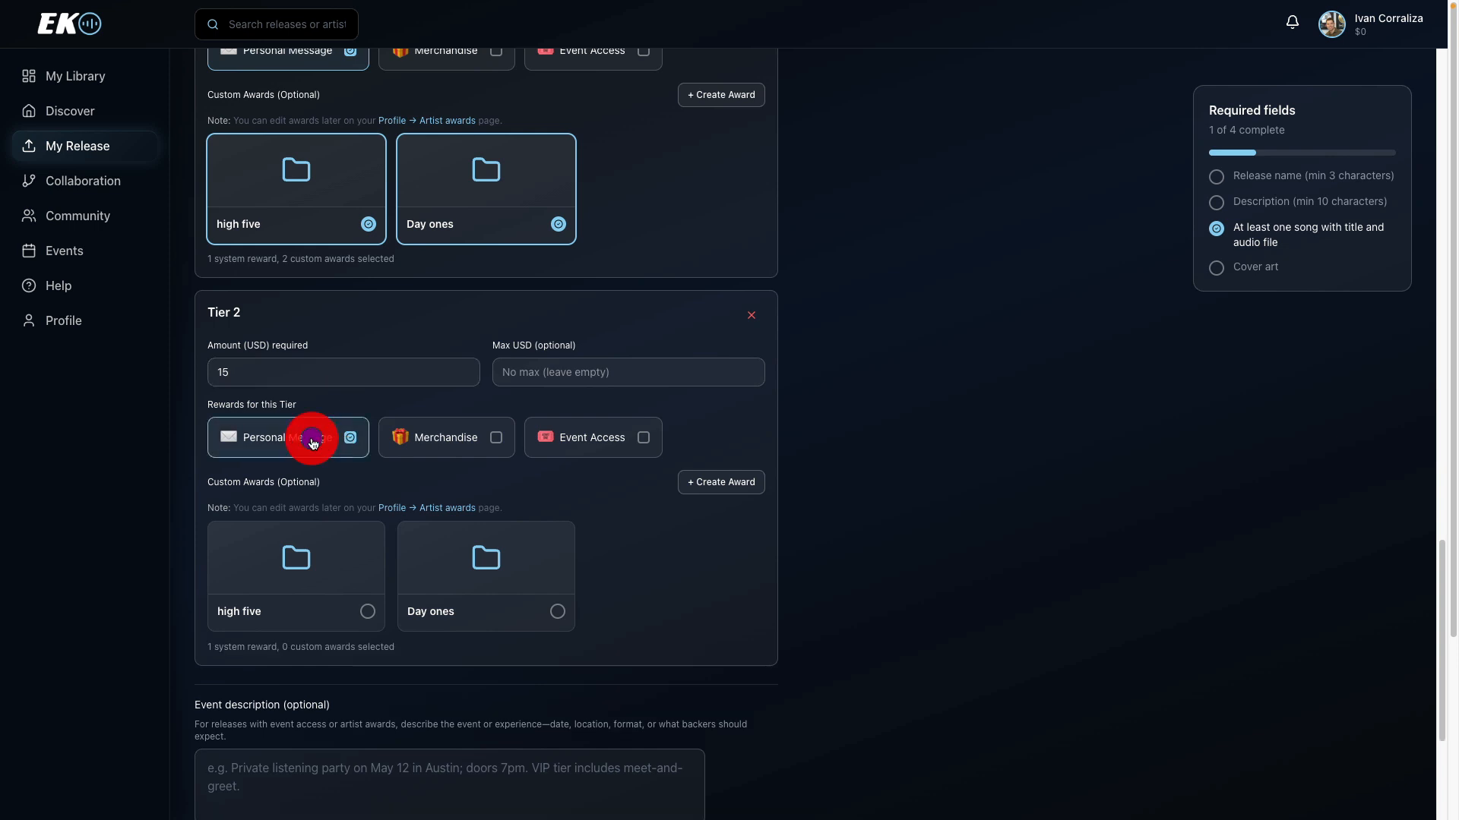
left_click(448, 448)
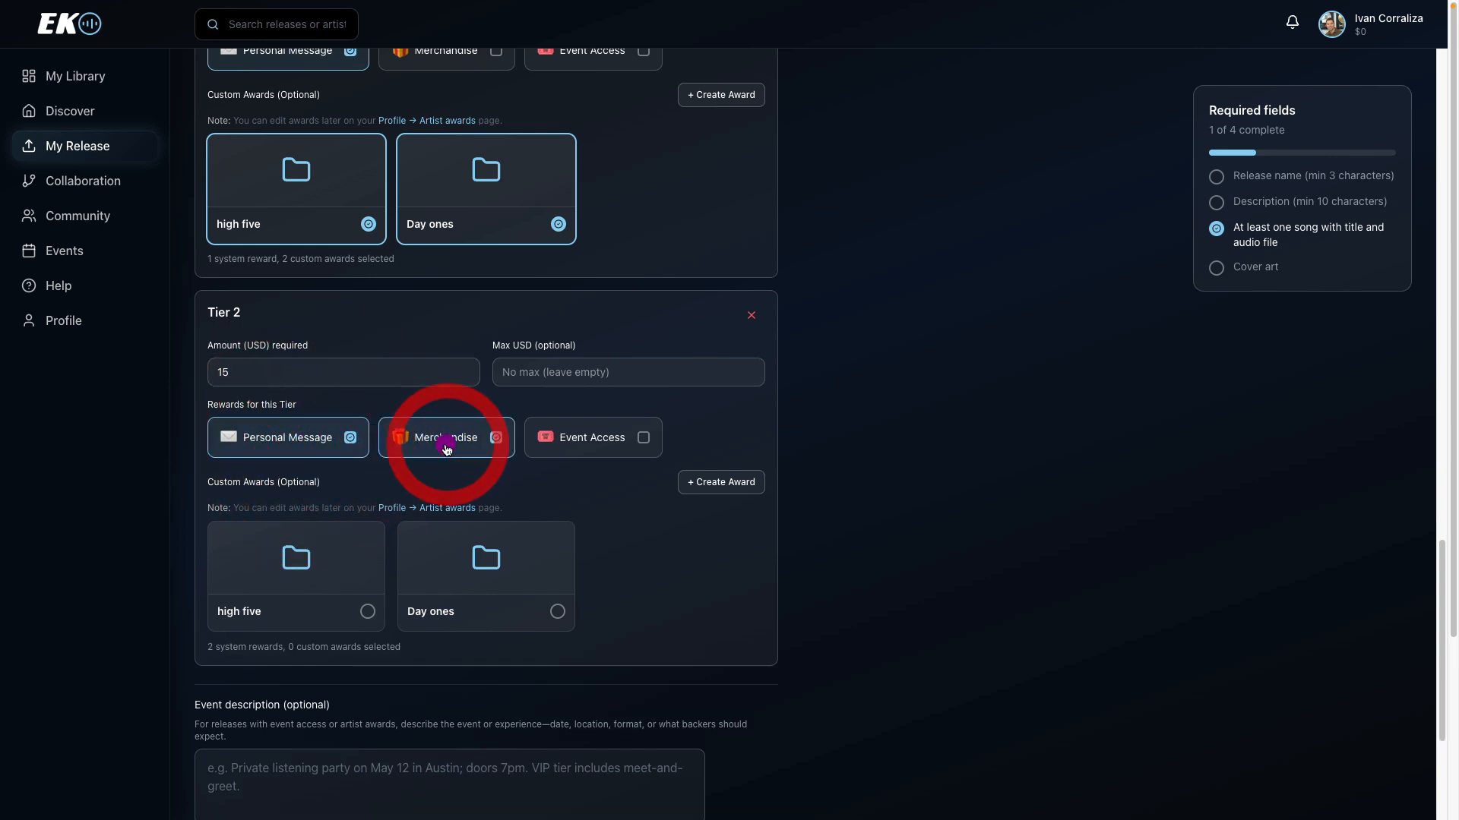
left_click(604, 440)
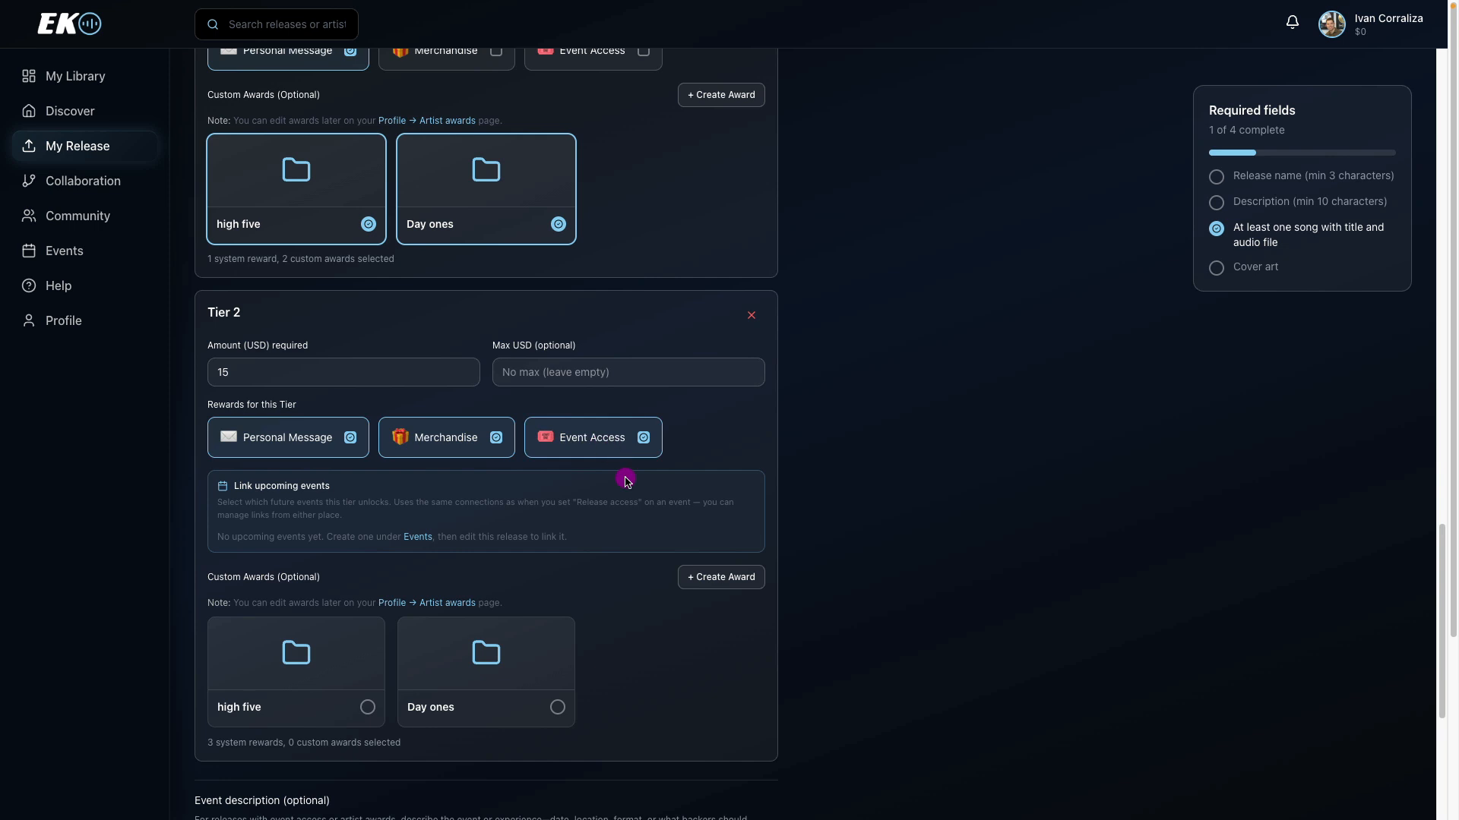
Add a collaborator to the revenue sharing by searching for their username, and set their share to 15%.
scroll(1397, 722, "down", 5)
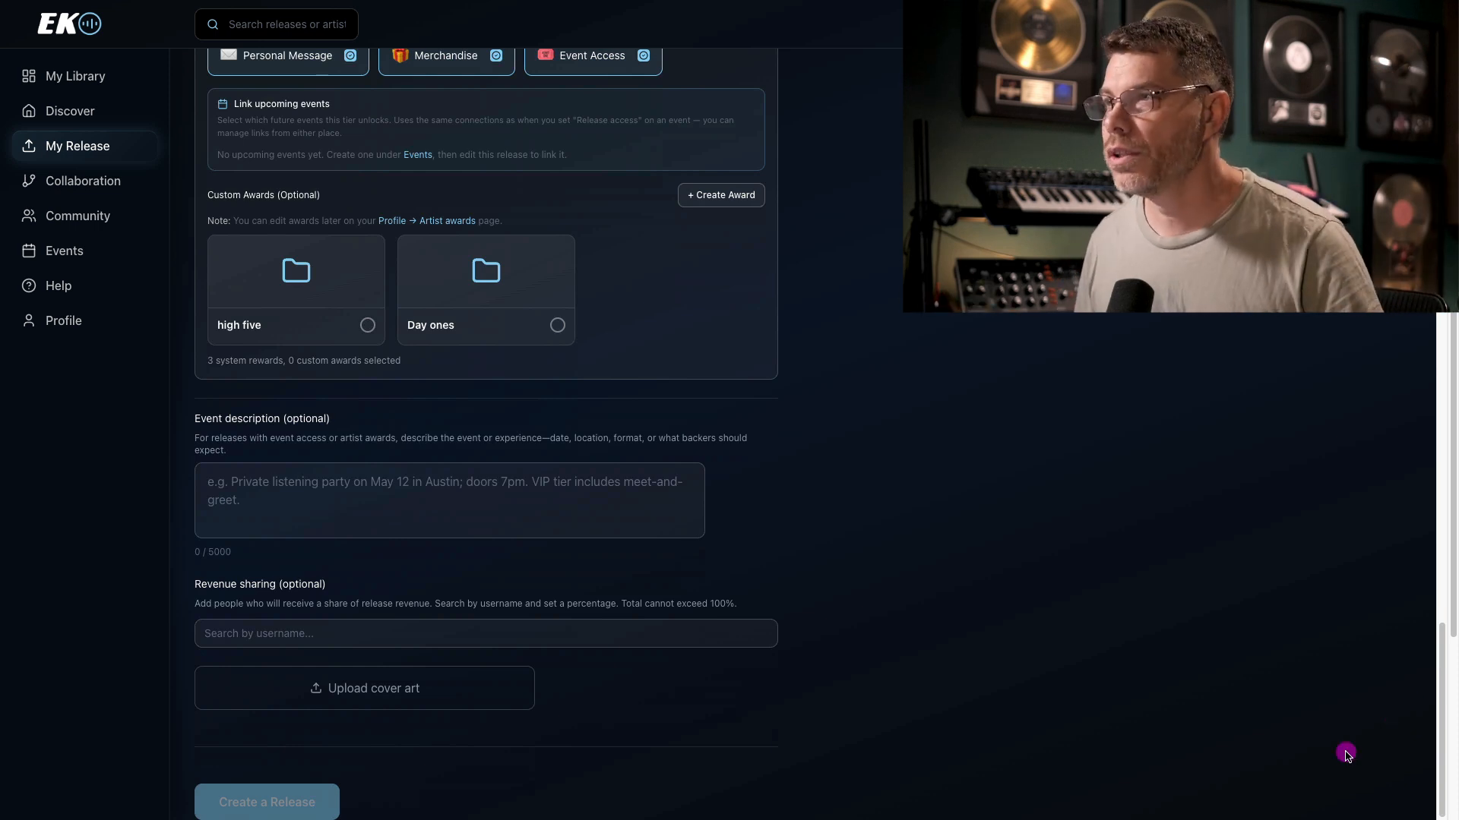
left_click(494, 641)
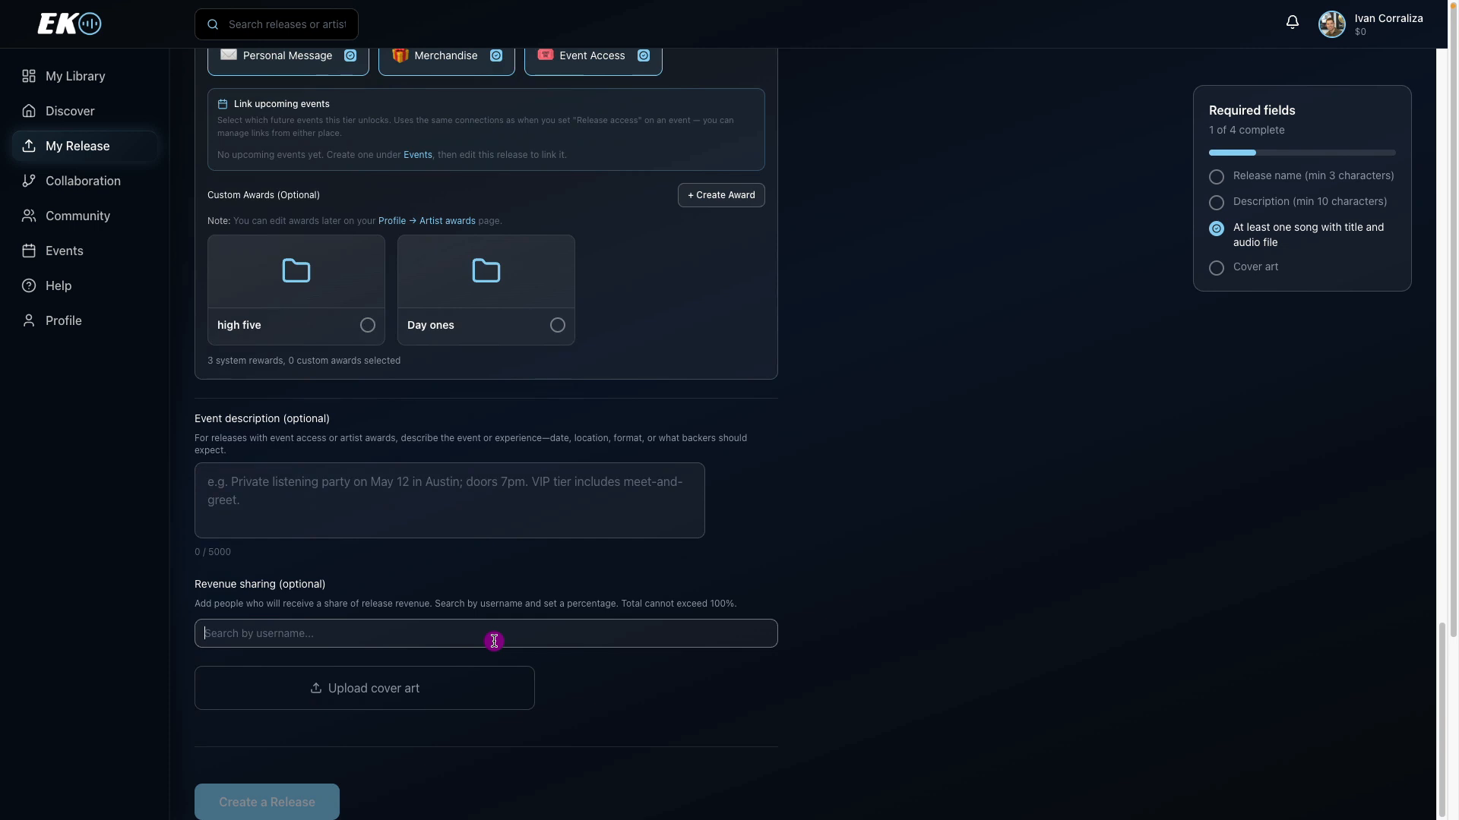
type("nate")
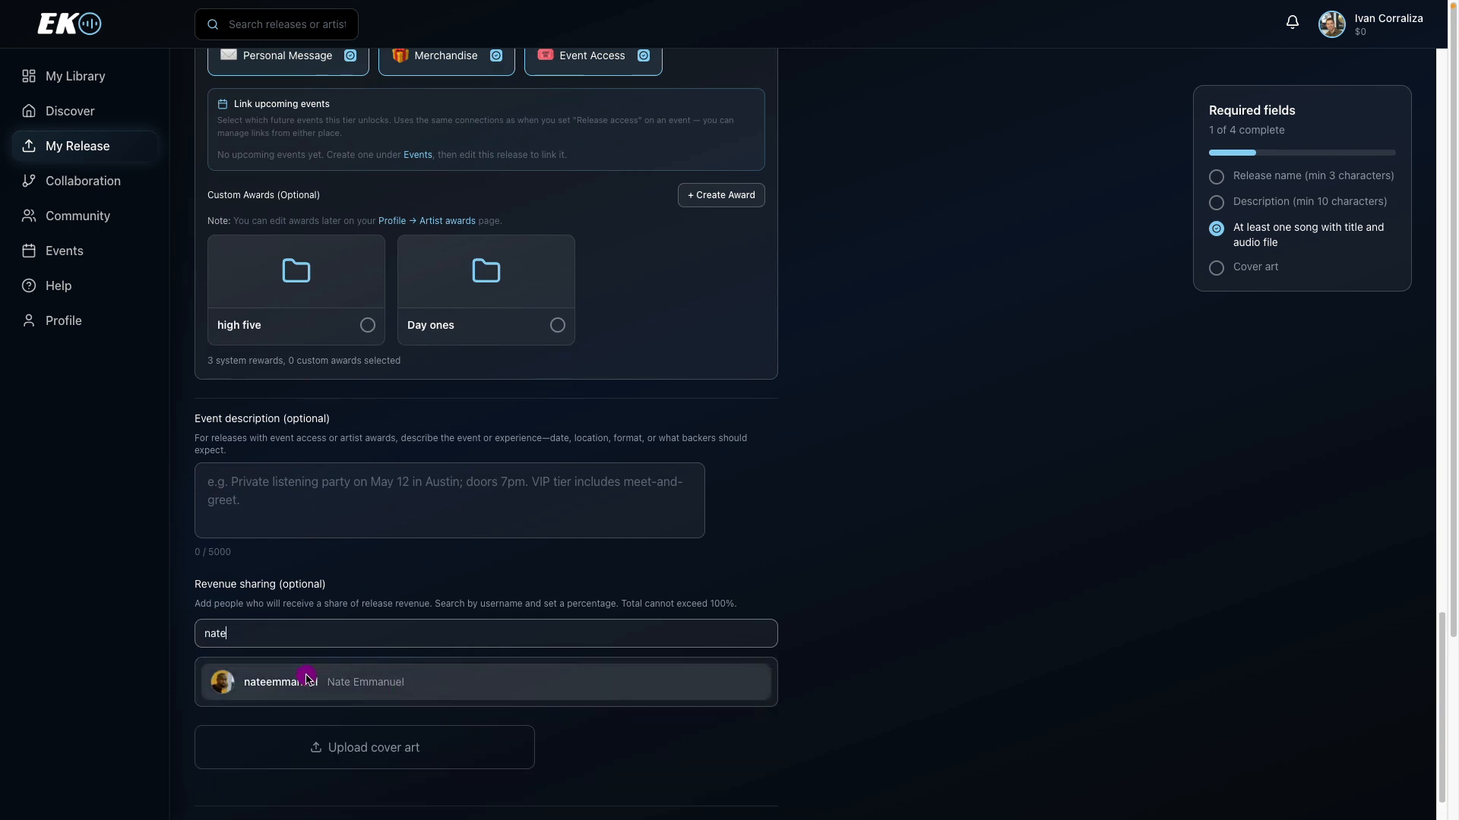
left_click(306, 677)
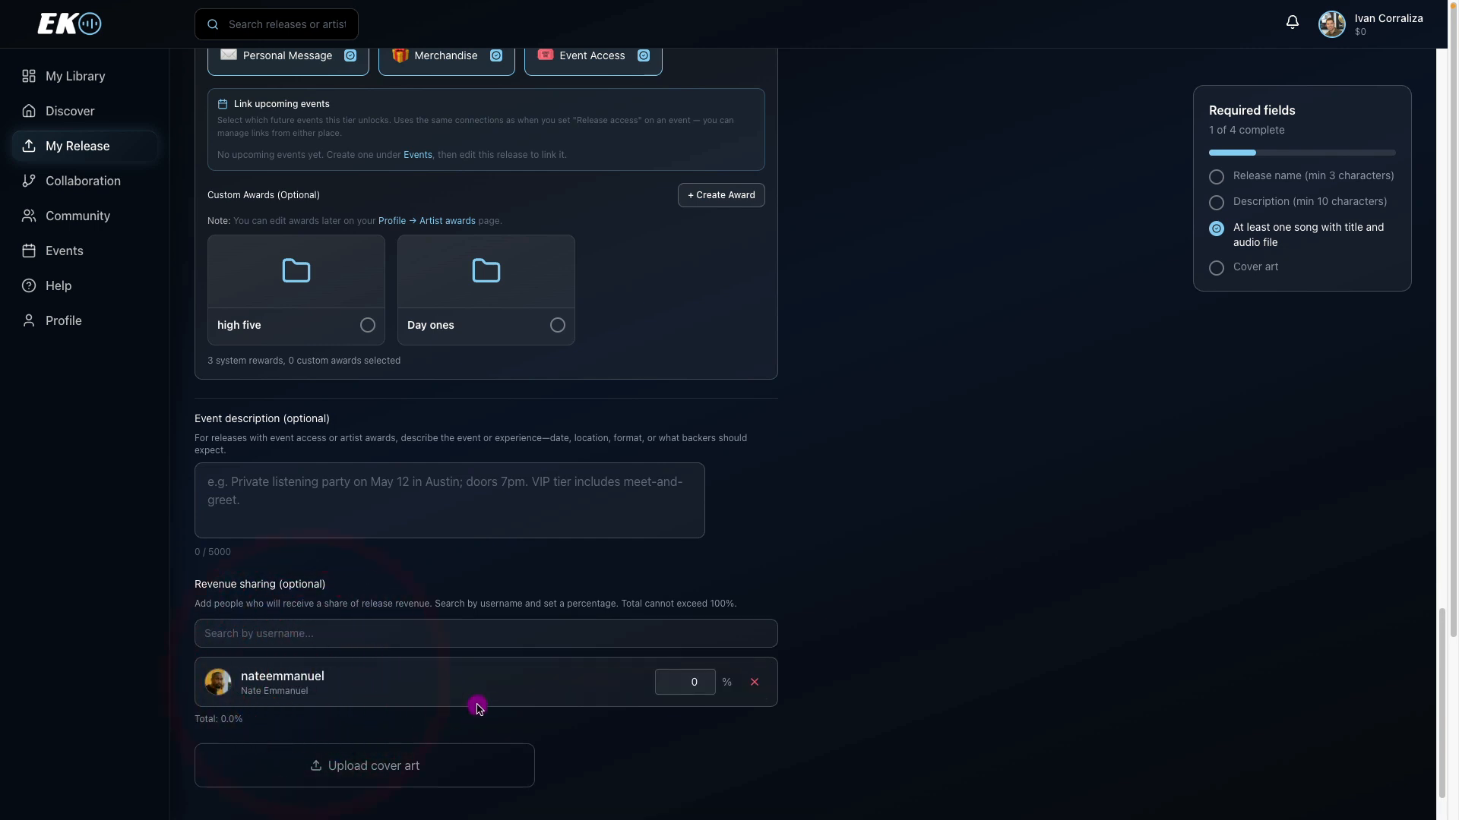
left_click(665, 682)
type("15")
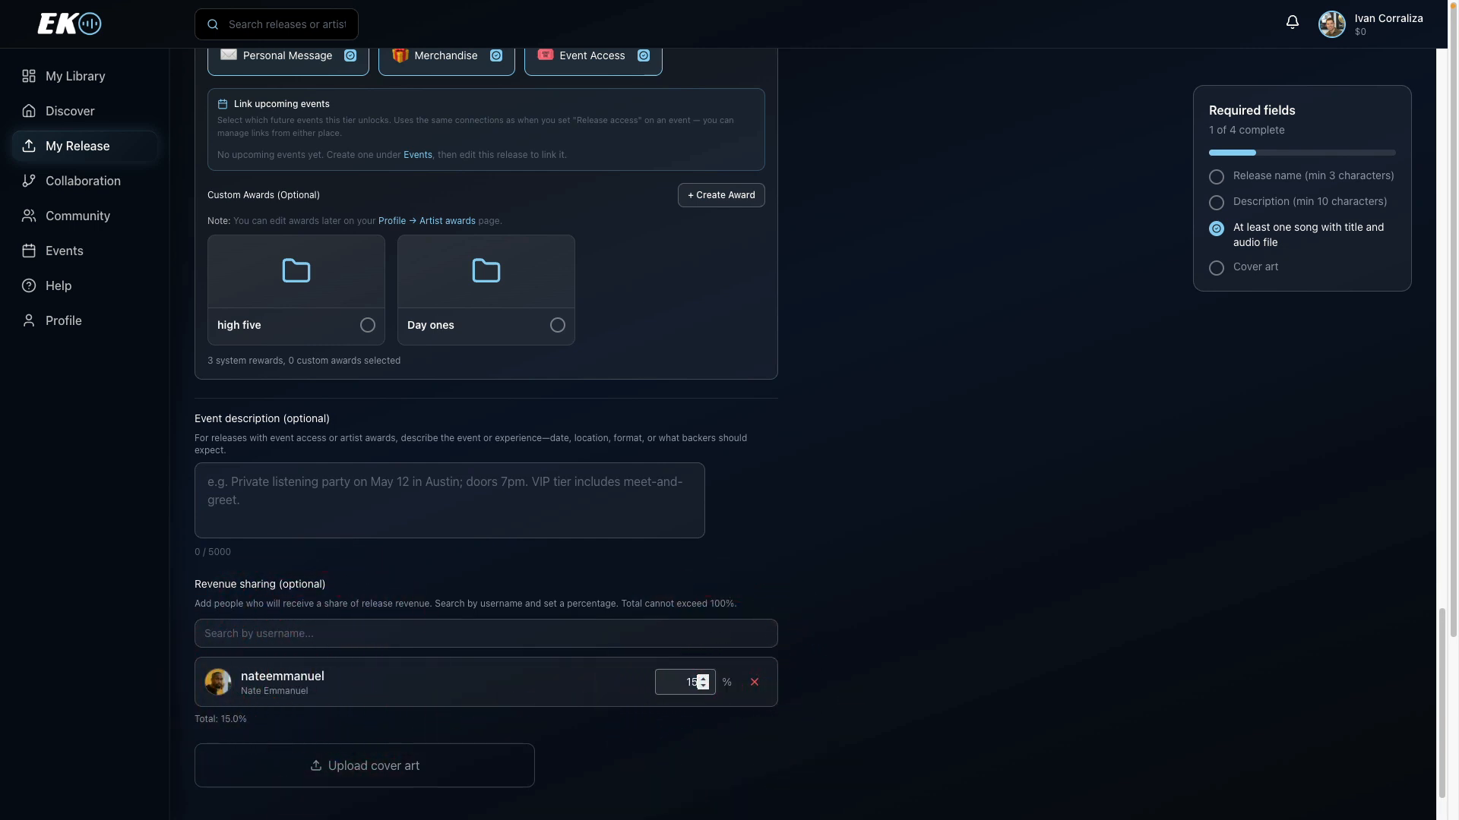
left_click(797, 565)
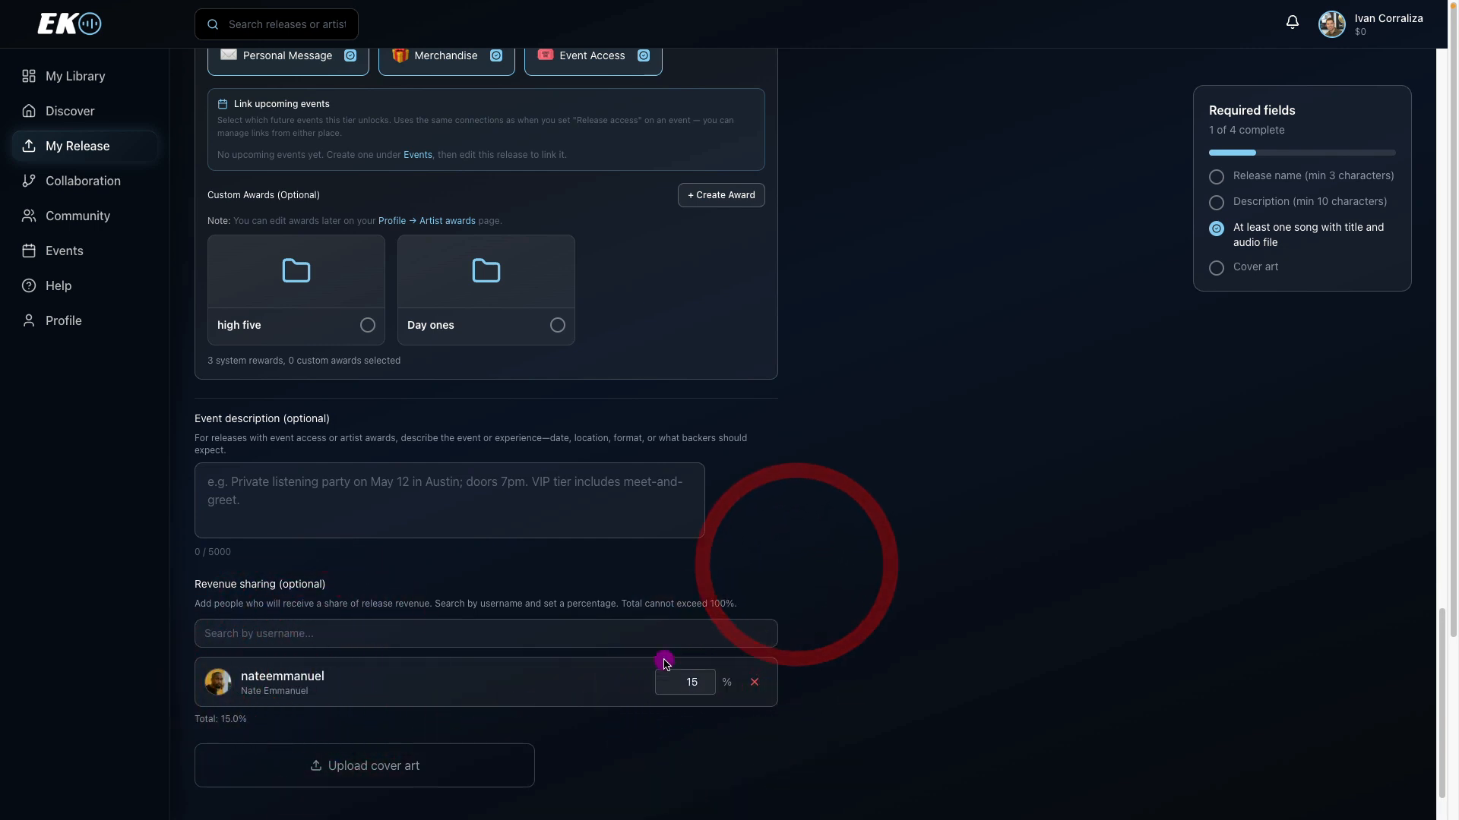